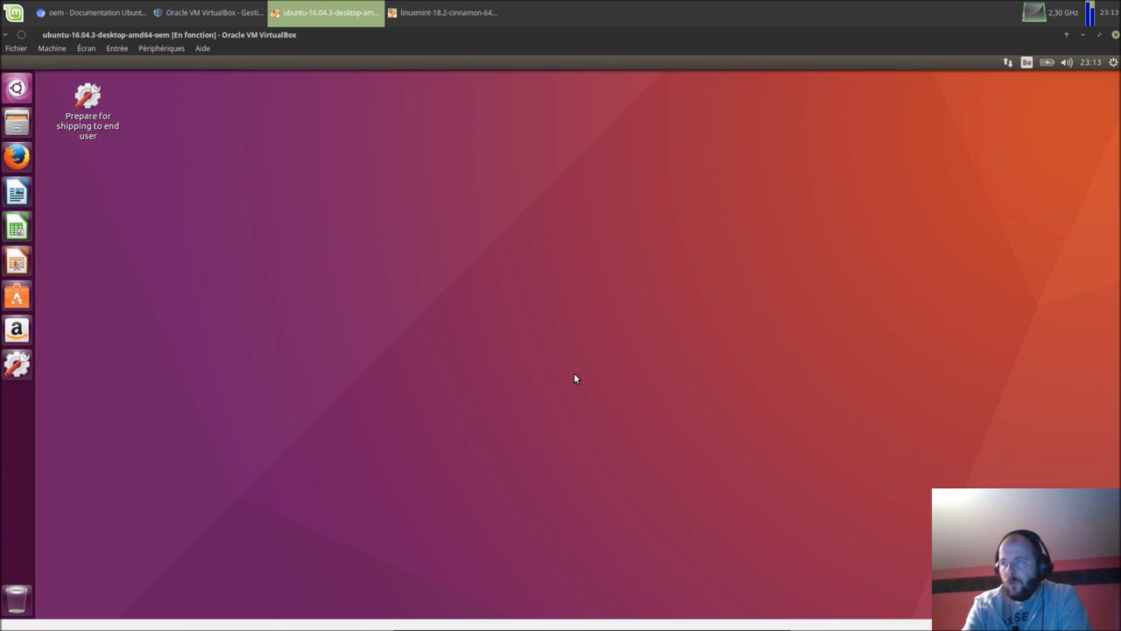
key(super)
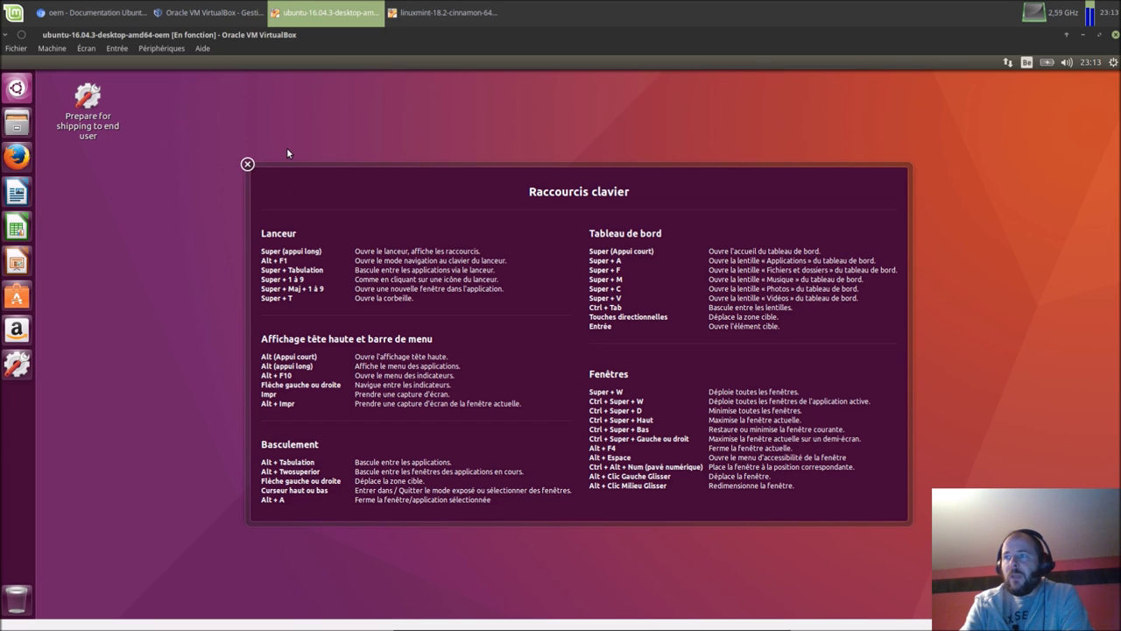
key(Escape)
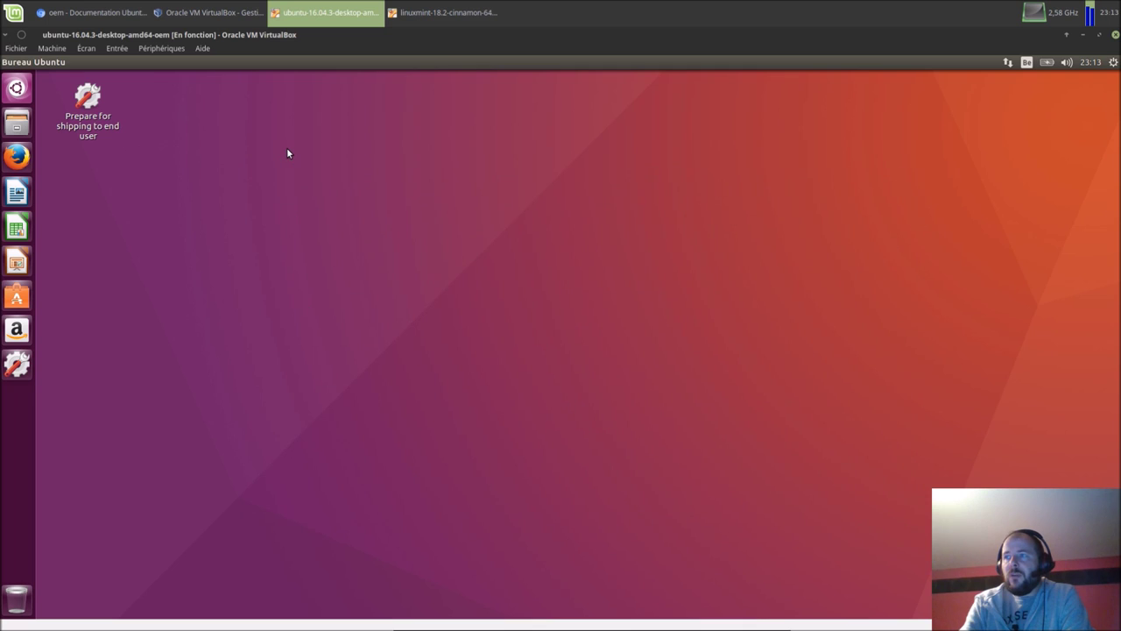
Step: Open Files and browse from the file system root through usr and share into backgrounds
click(17, 125)
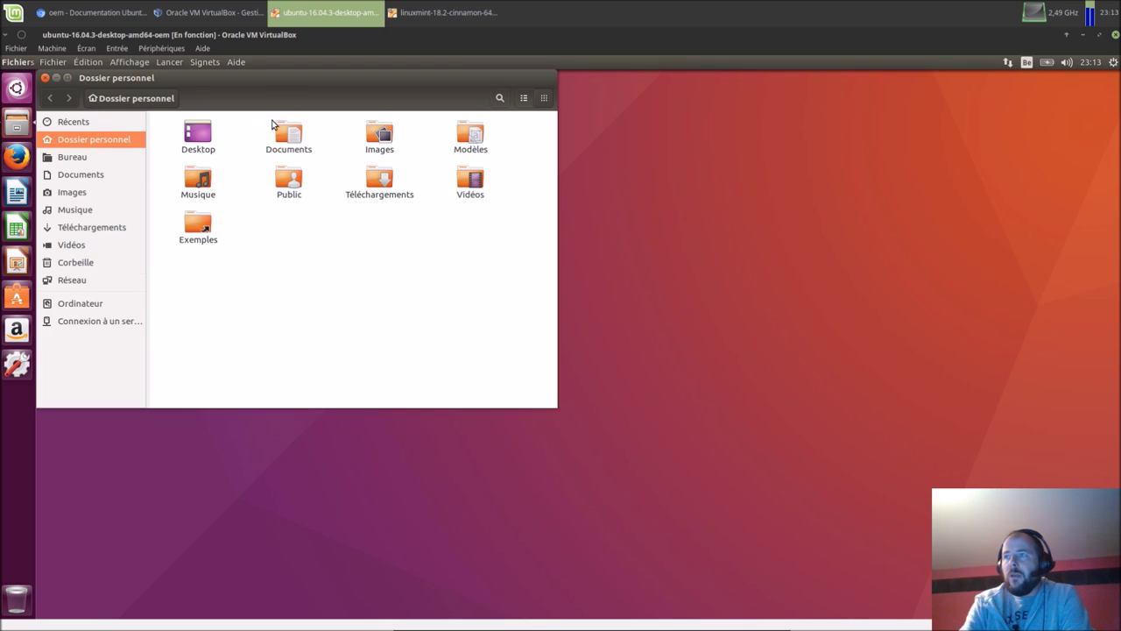
drag(272, 84, 480, 128)
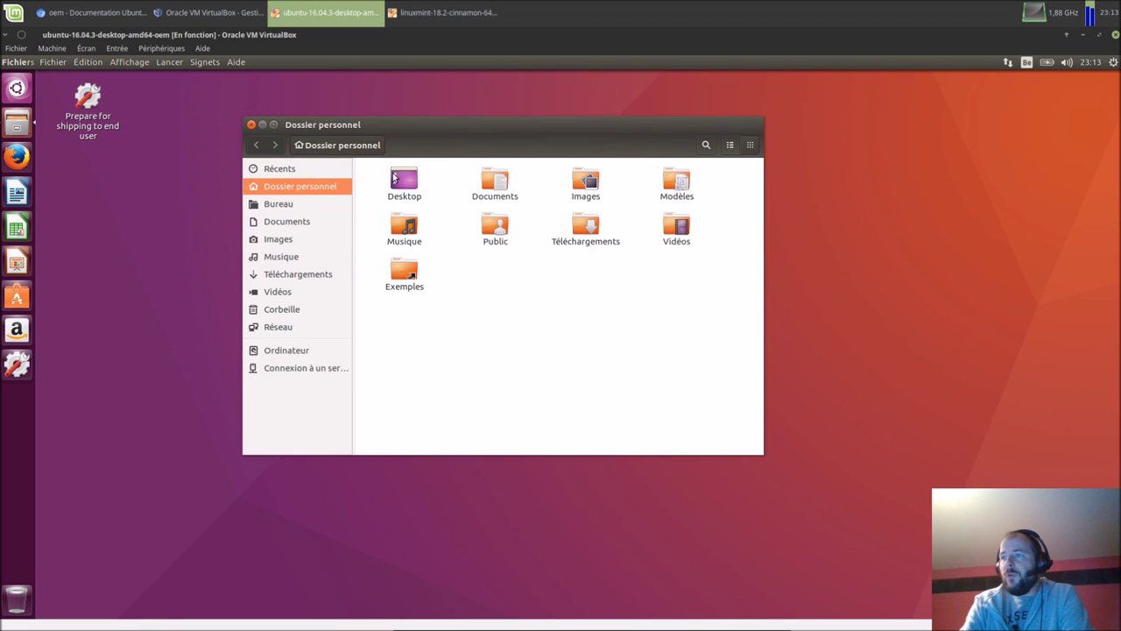
click(283, 351)
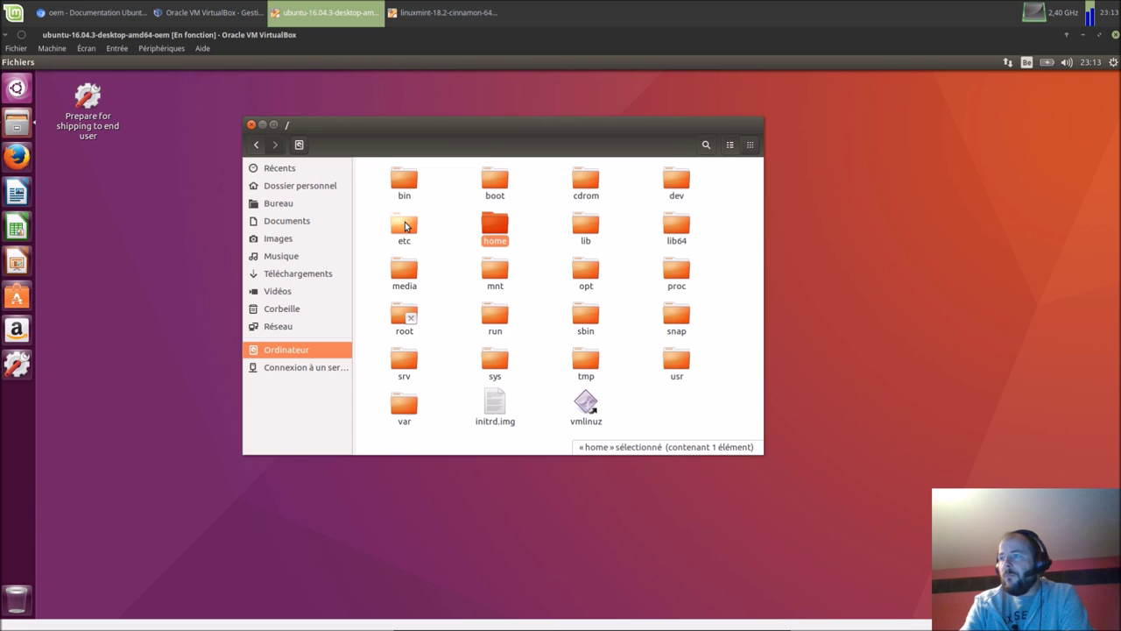
double_click(405, 226)
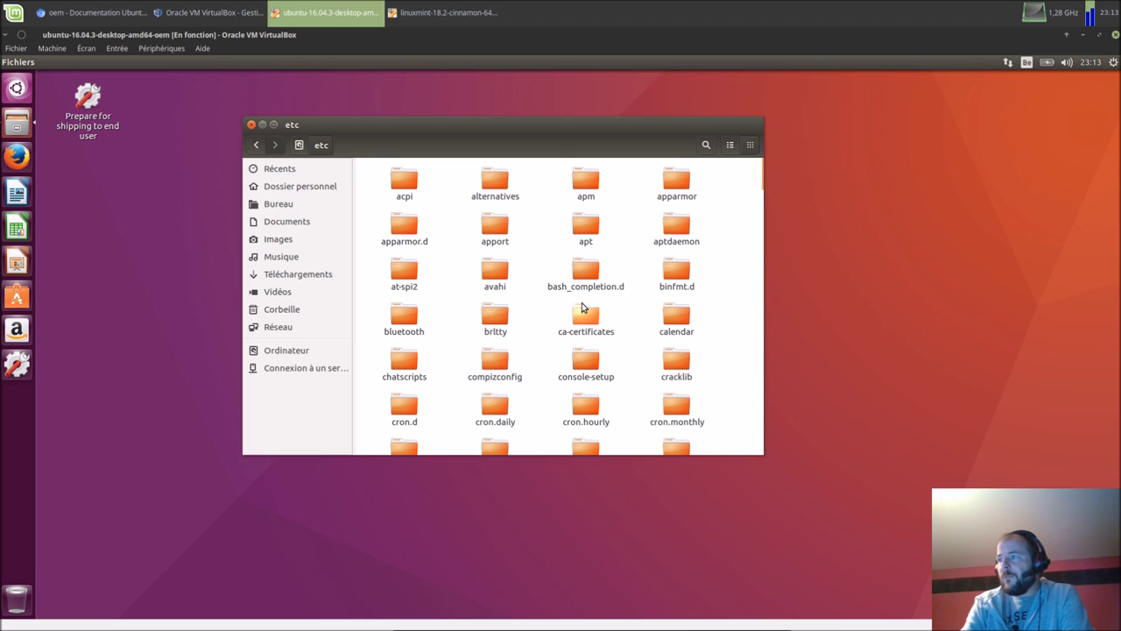
scroll(583, 307, down, 1)
scroll(584, 307, up, 1)
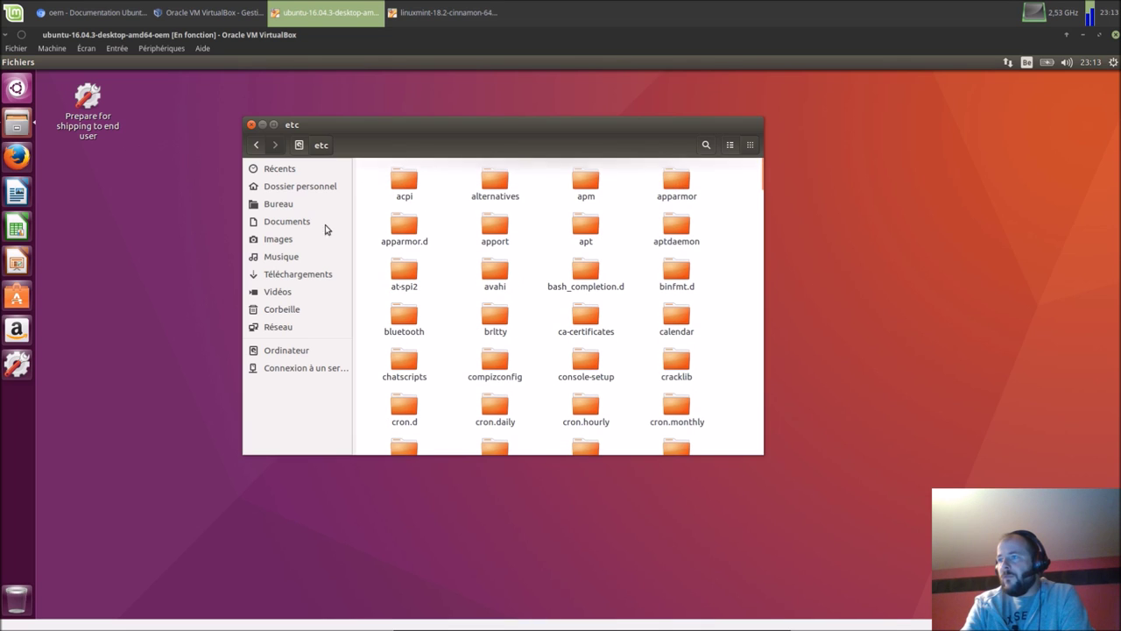
click(299, 351)
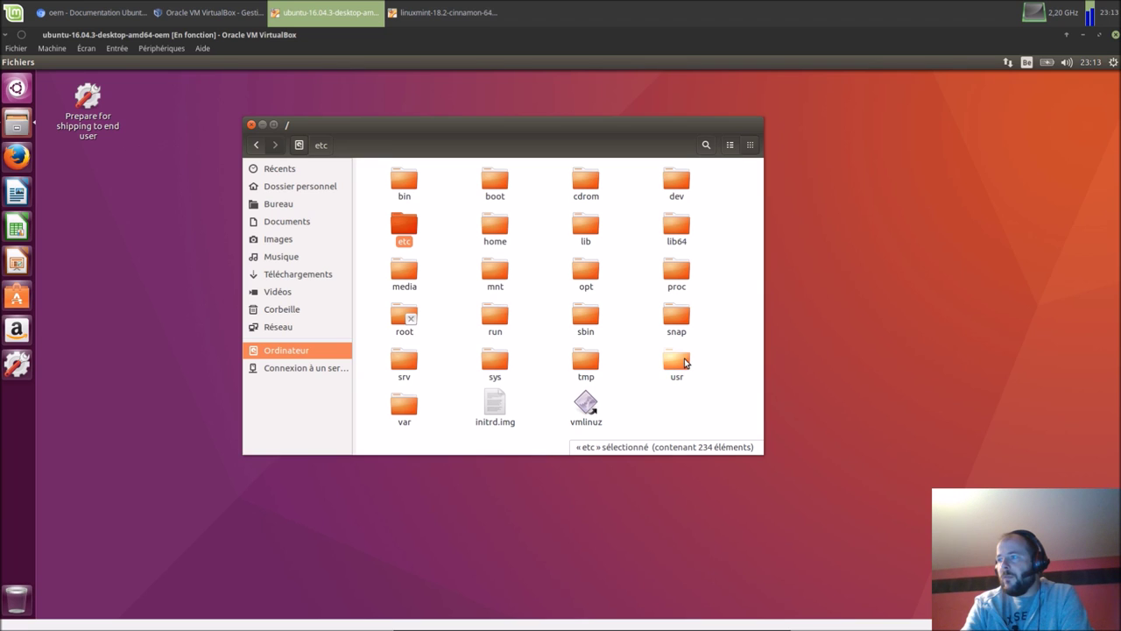
double_click(681, 359)
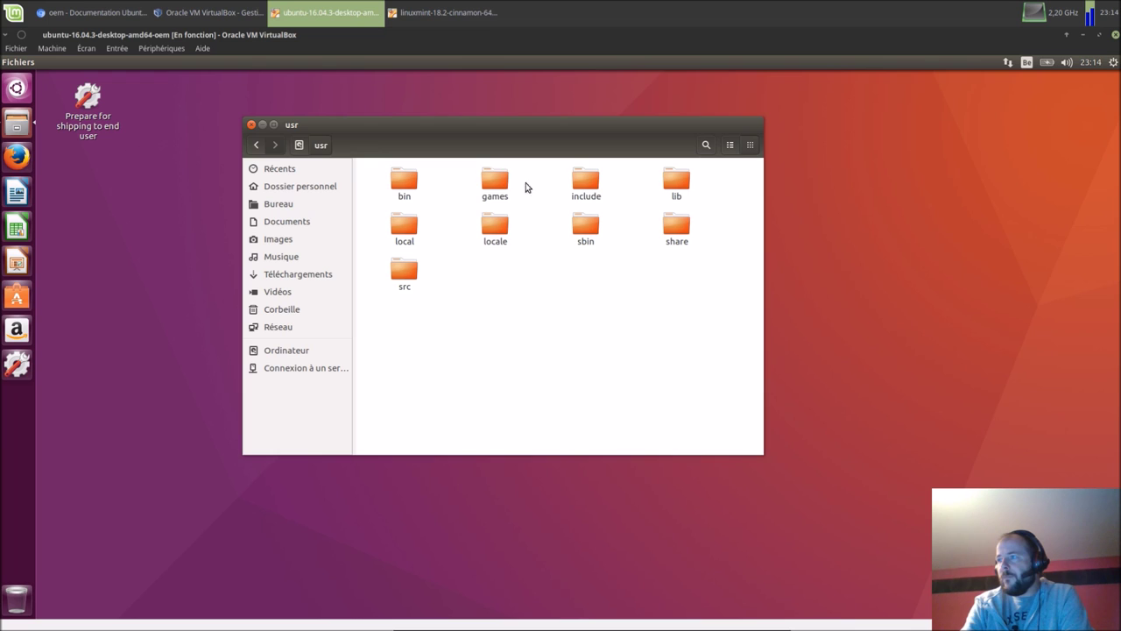
double_click(679, 230)
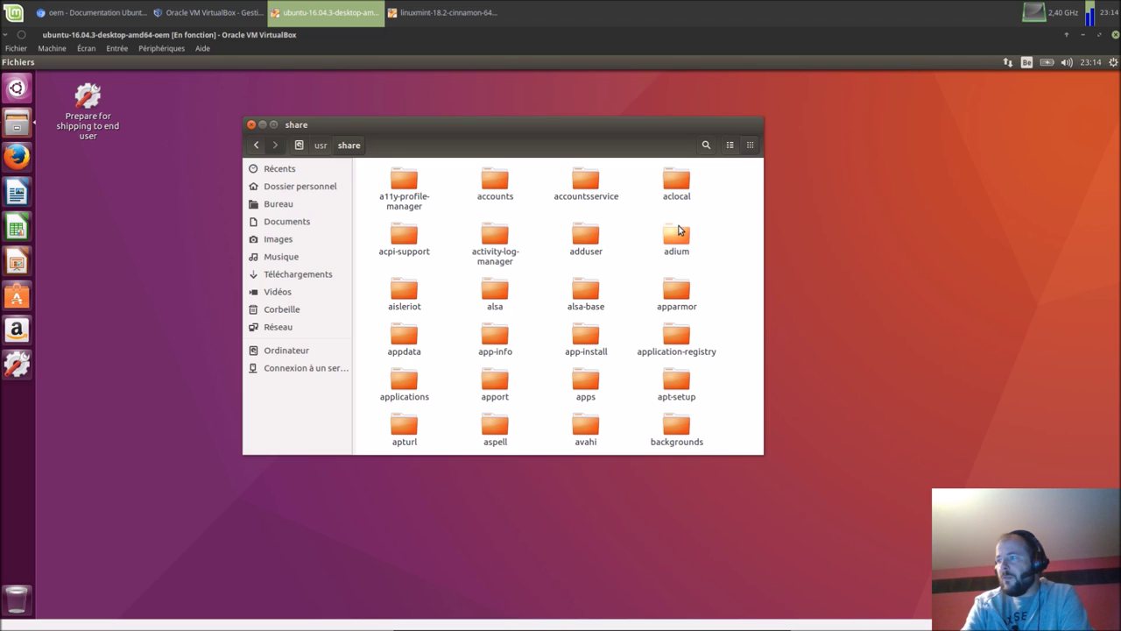
double_click(673, 440)
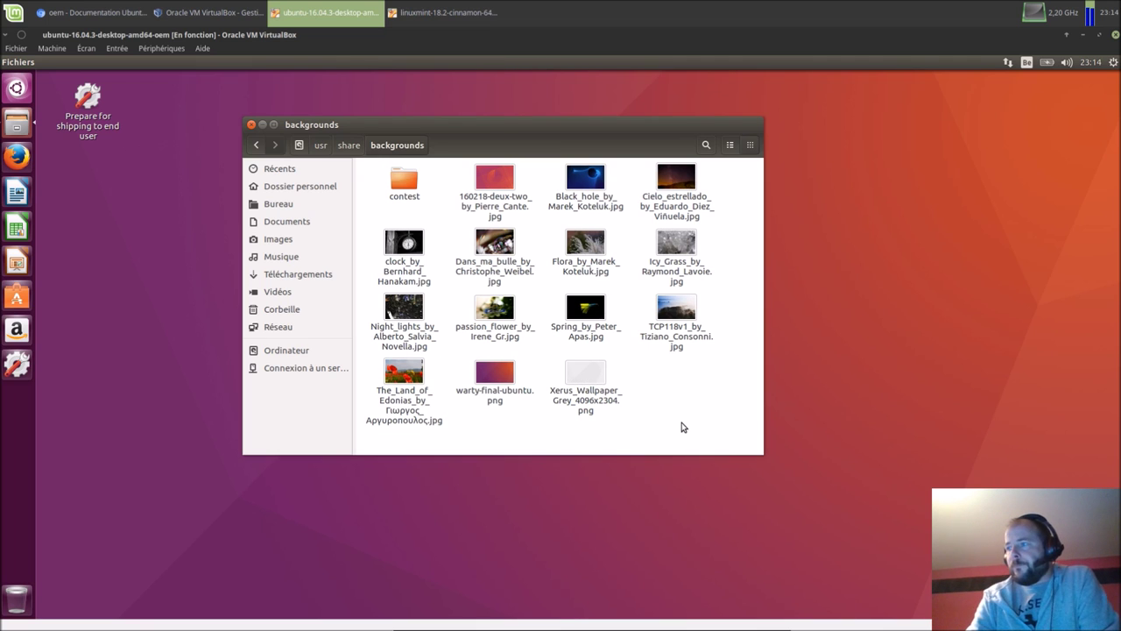
drag(460, 125, 802, 96)
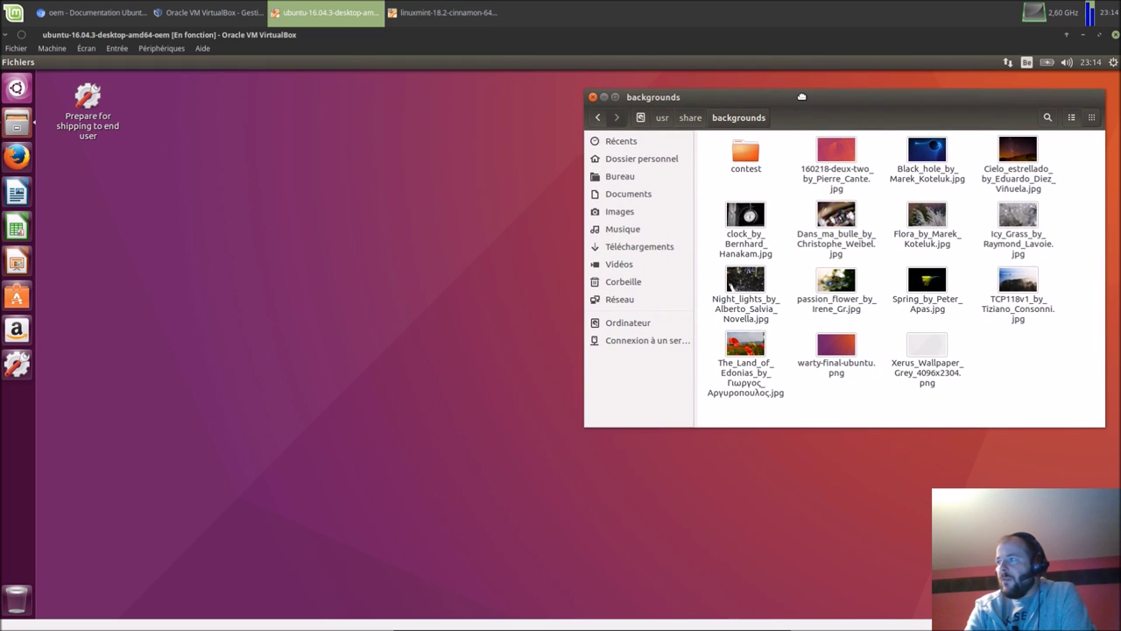
right_click(303, 283)
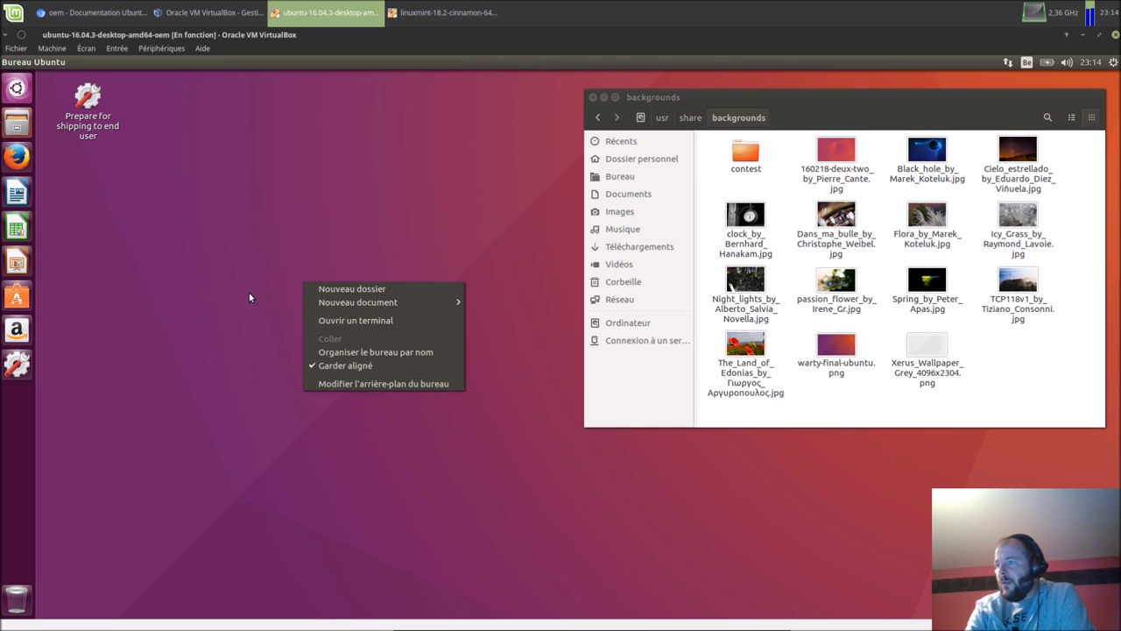
click(330, 384)
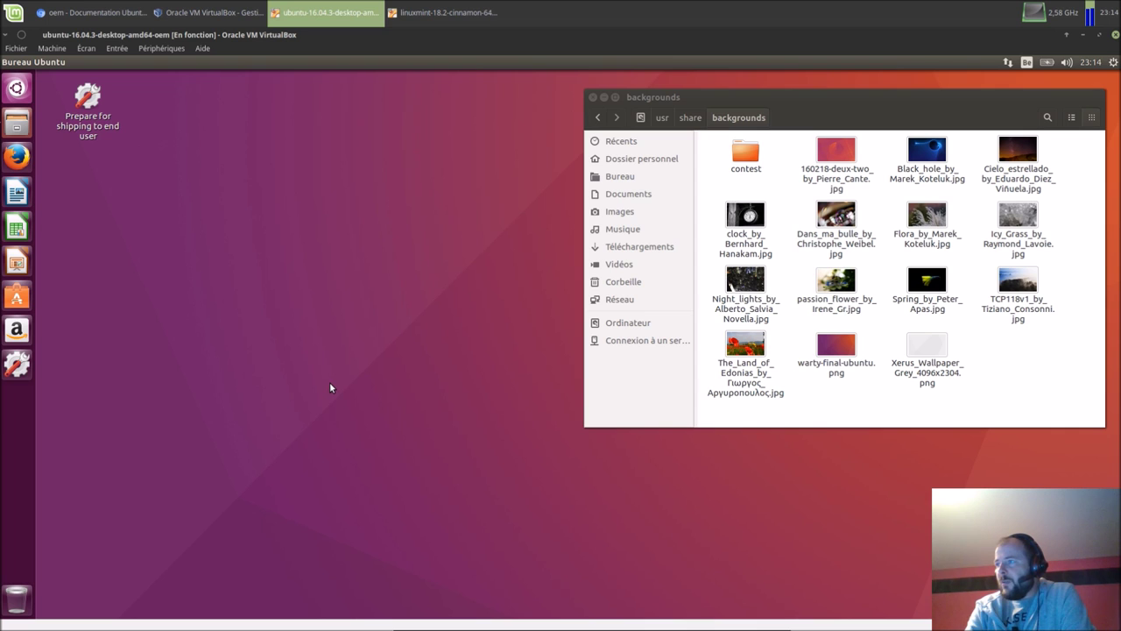
drag(528, 198, 265, 271)
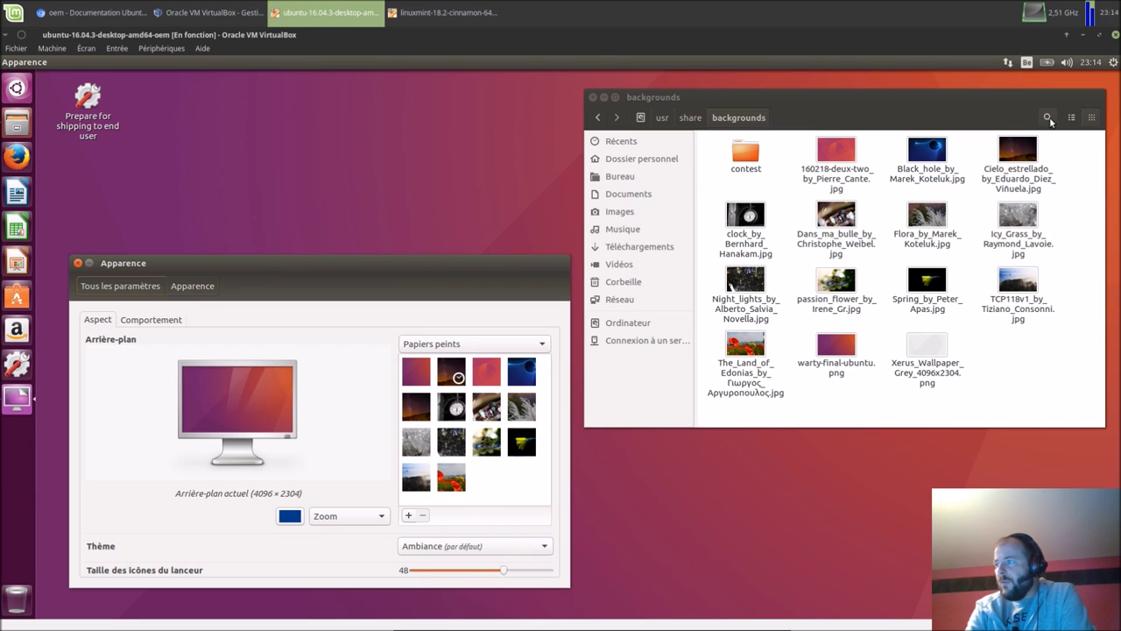
drag(1061, 142, 1008, 403)
click(953, 487)
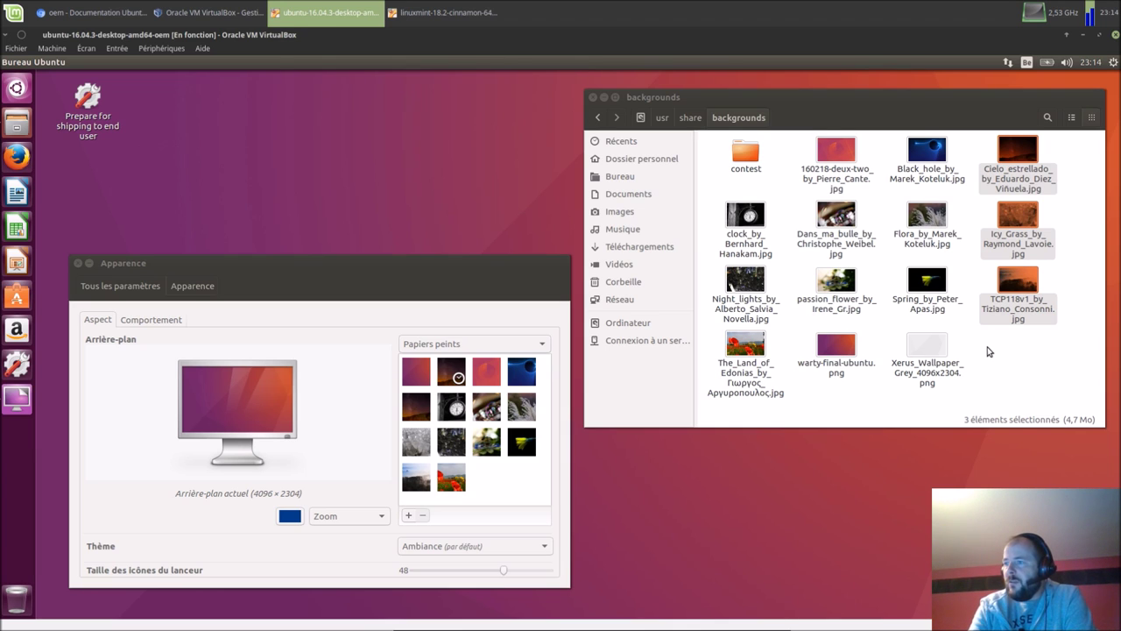
click(76, 271)
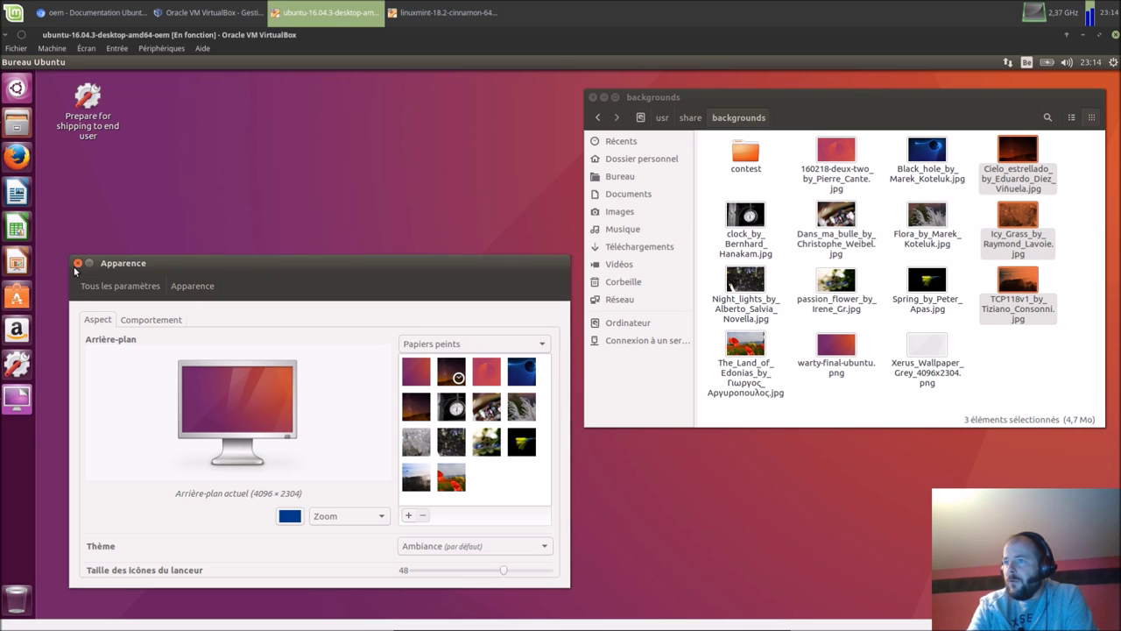
click(77, 264)
right_click(108, 243)
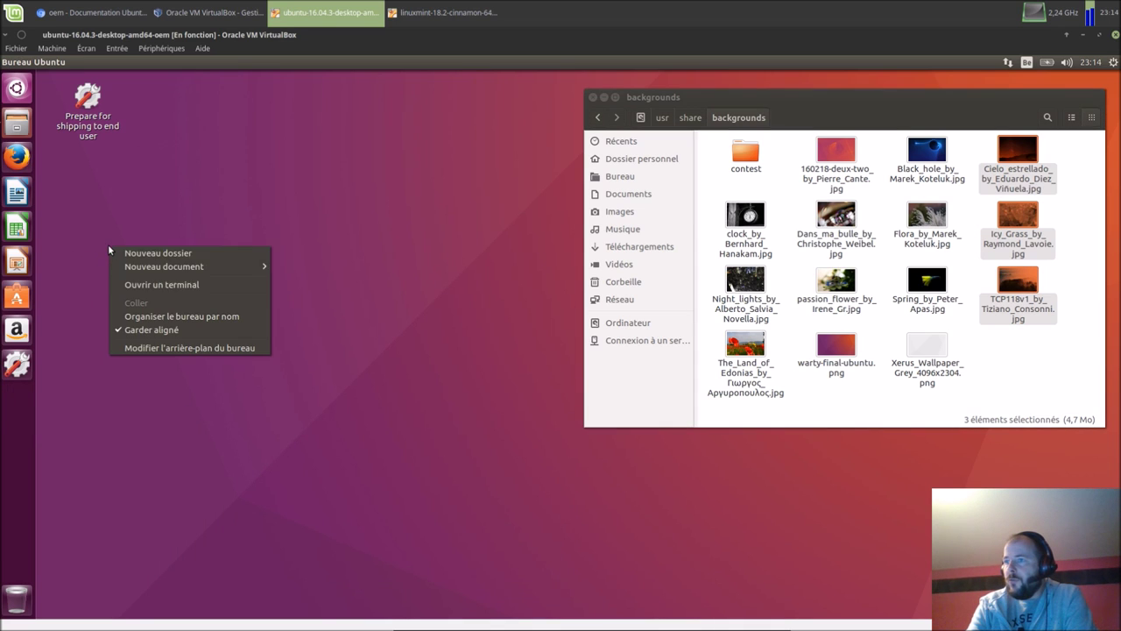
click(148, 347)
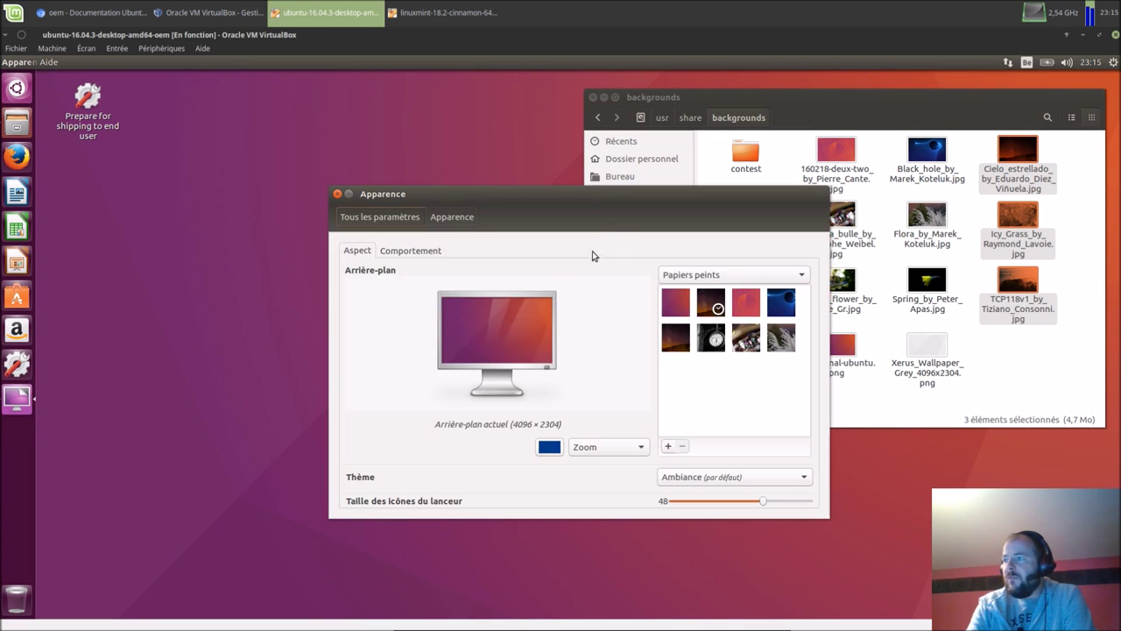
drag(575, 203, 329, 260)
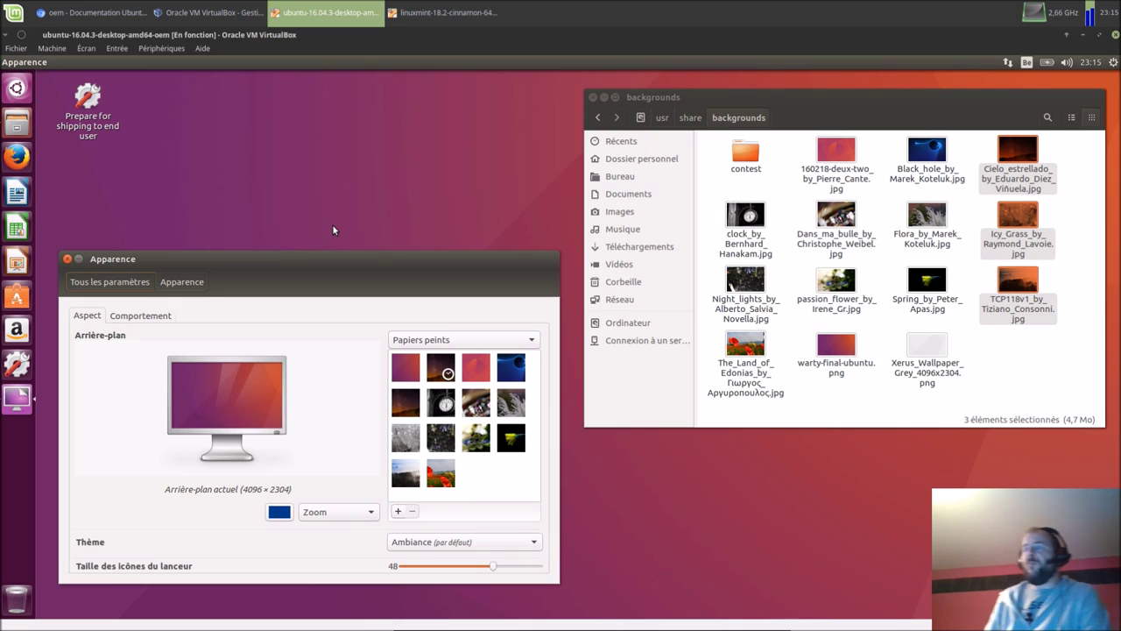
click(66, 260)
click(223, 241)
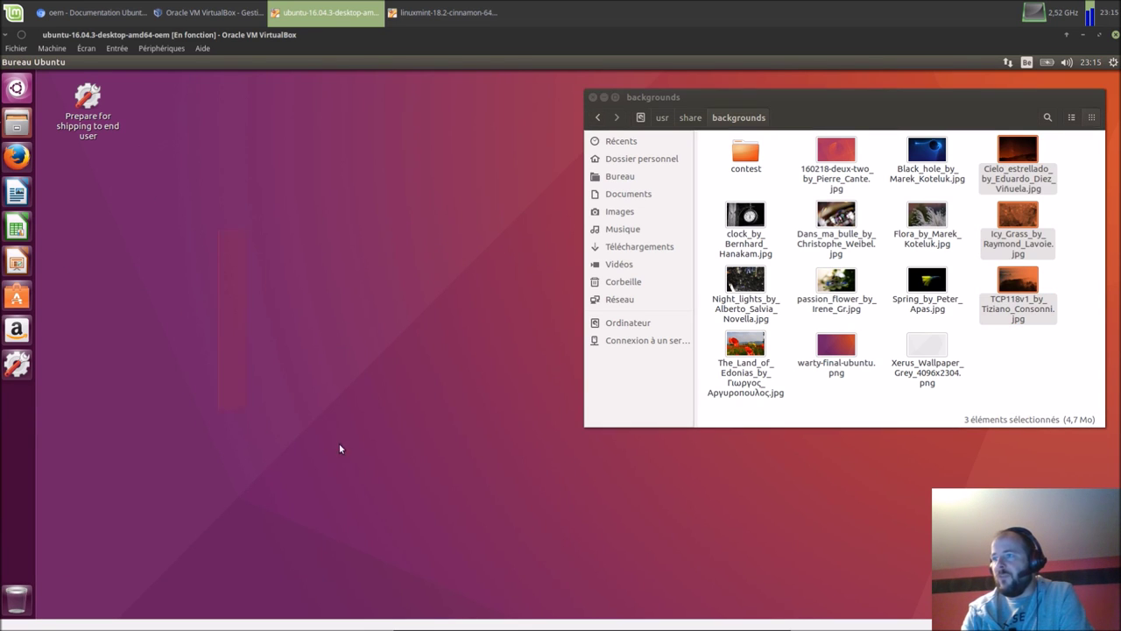
Step: Go back up to the file system root and re-enter /usr/share
click(692, 117)
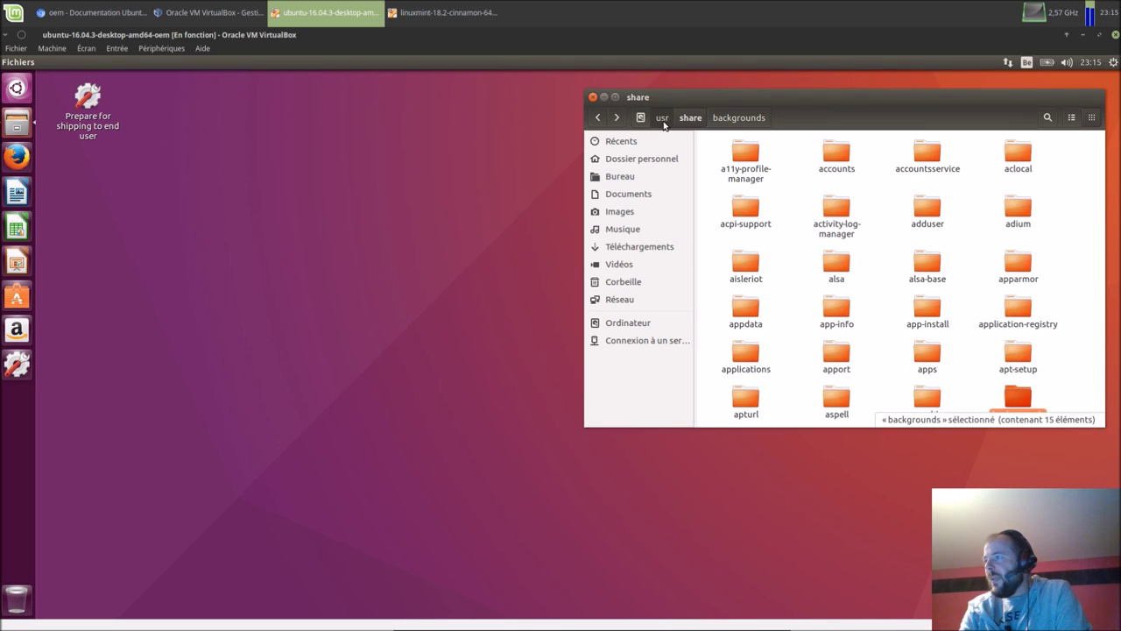
click(662, 117)
click(640, 120)
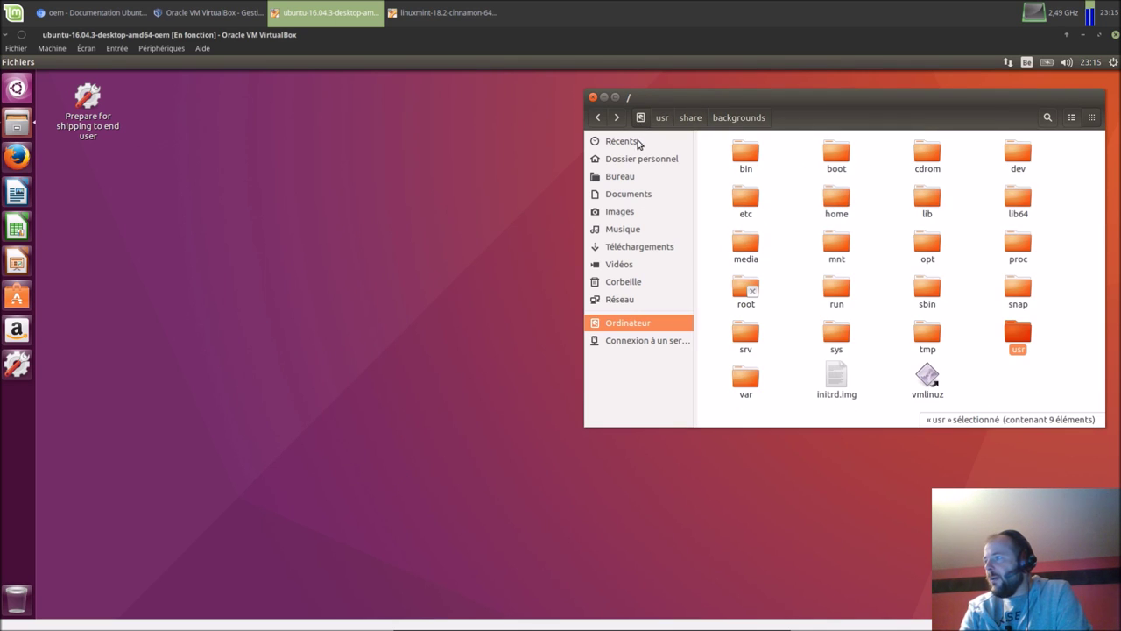
double_click(746, 200)
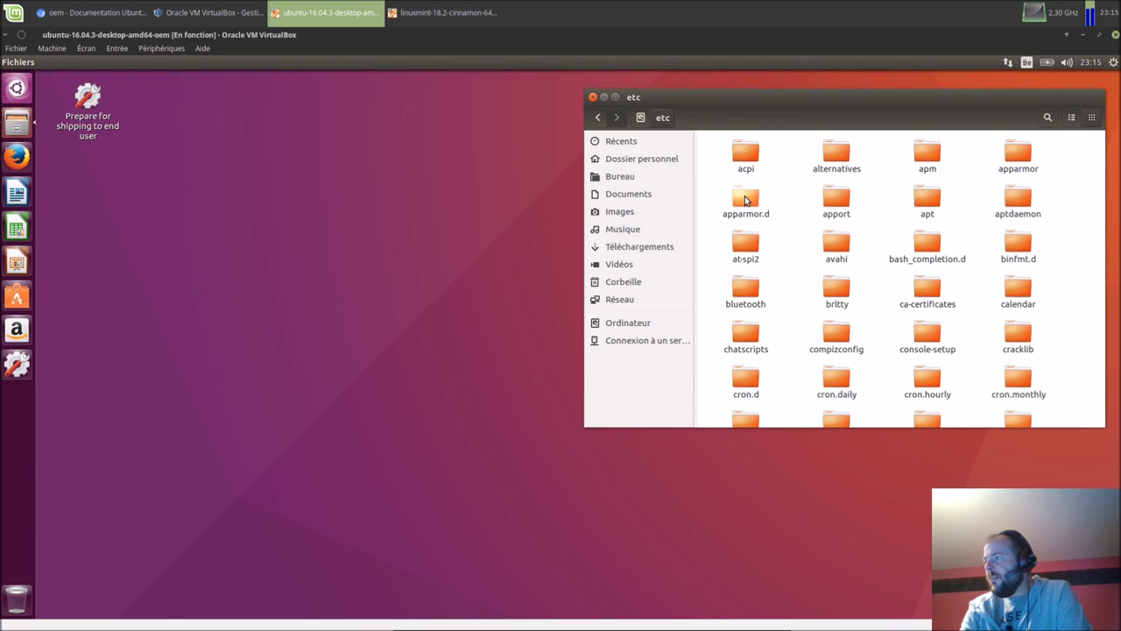
click(640, 120)
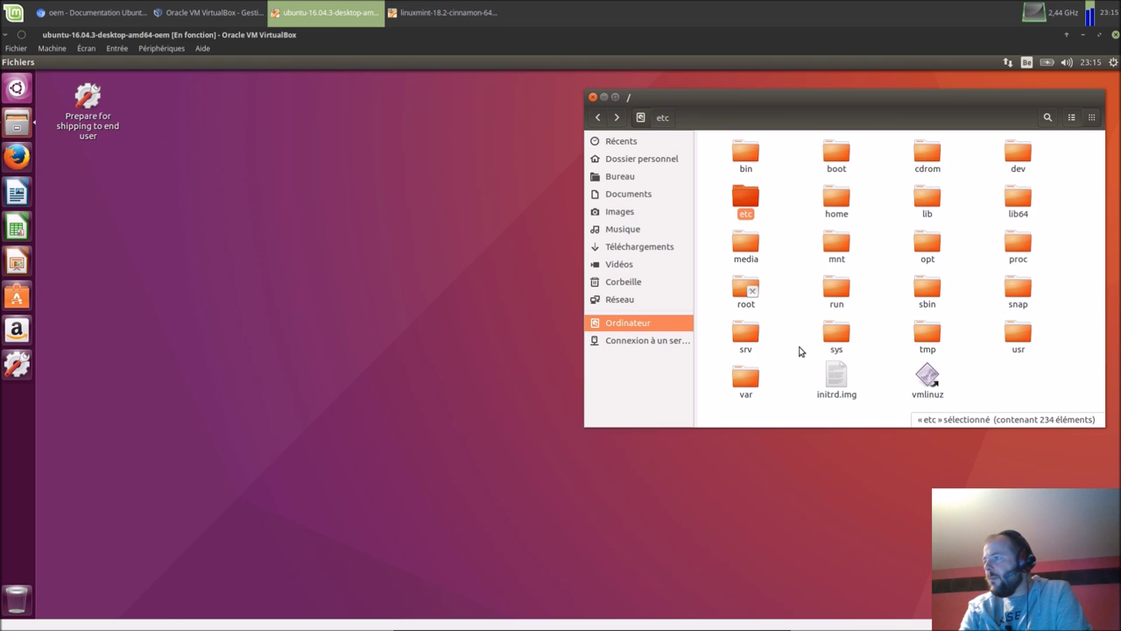
double_click(1030, 327)
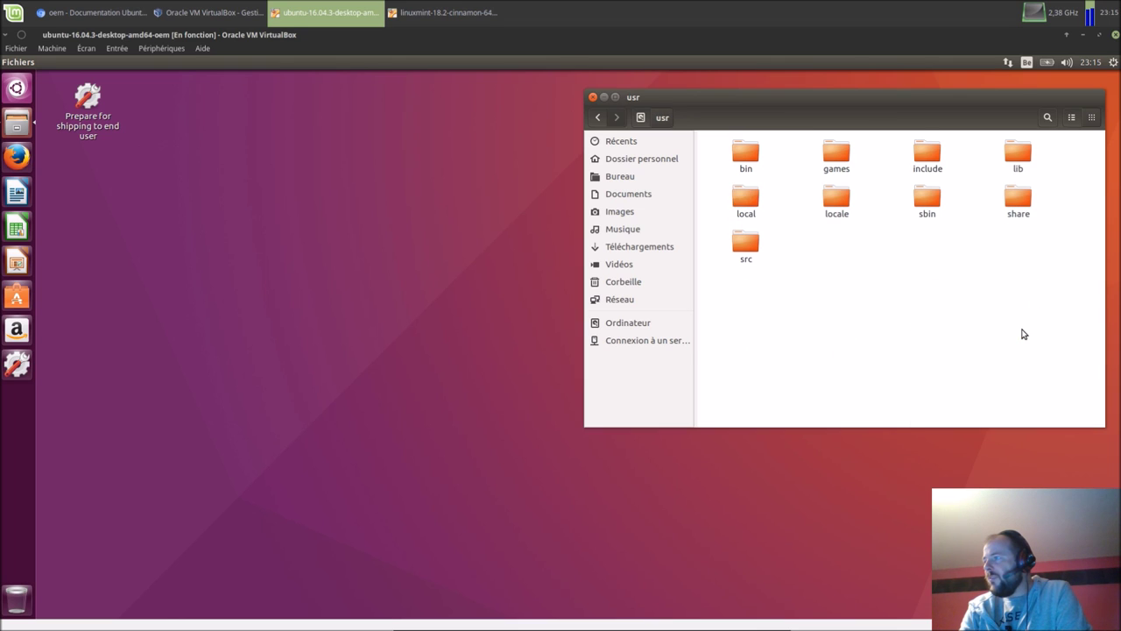
double_click(1023, 198)
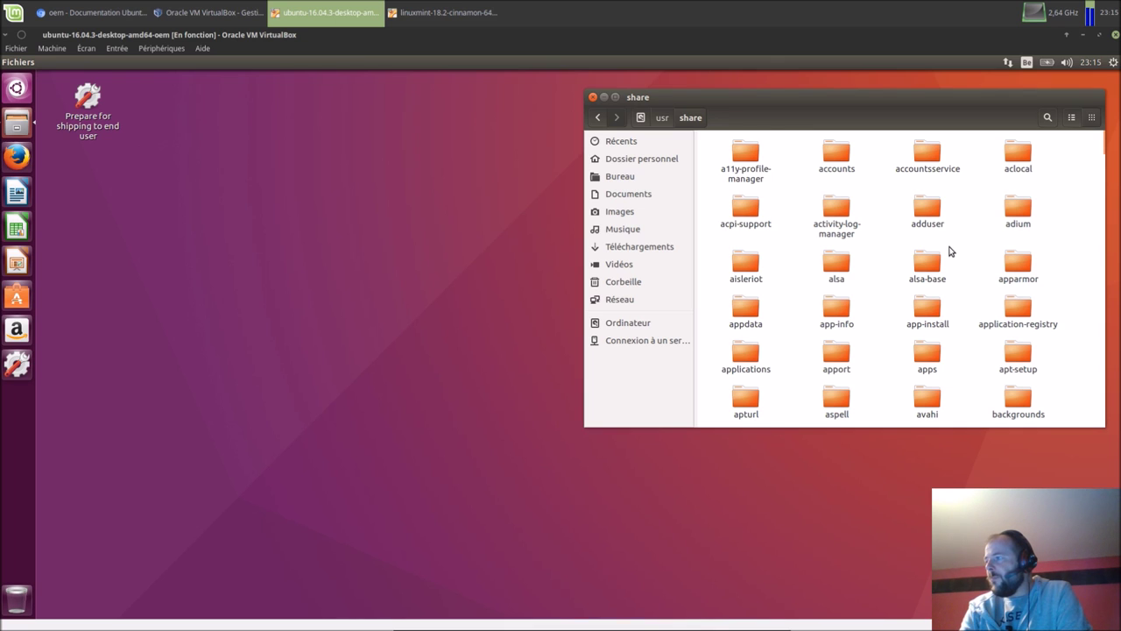
Step: Open gnome-background-properties and show the Ouvrir avec choices for ubuntu-wallpapers.xml
scroll(951, 251, down, 10)
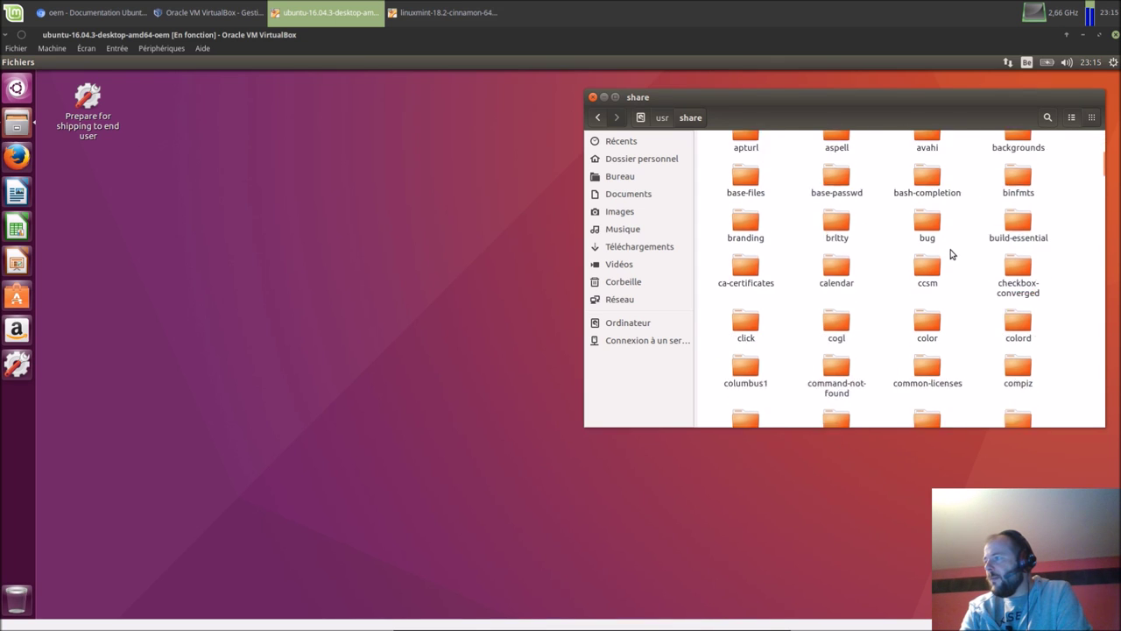
scroll(951, 253, down, 2)
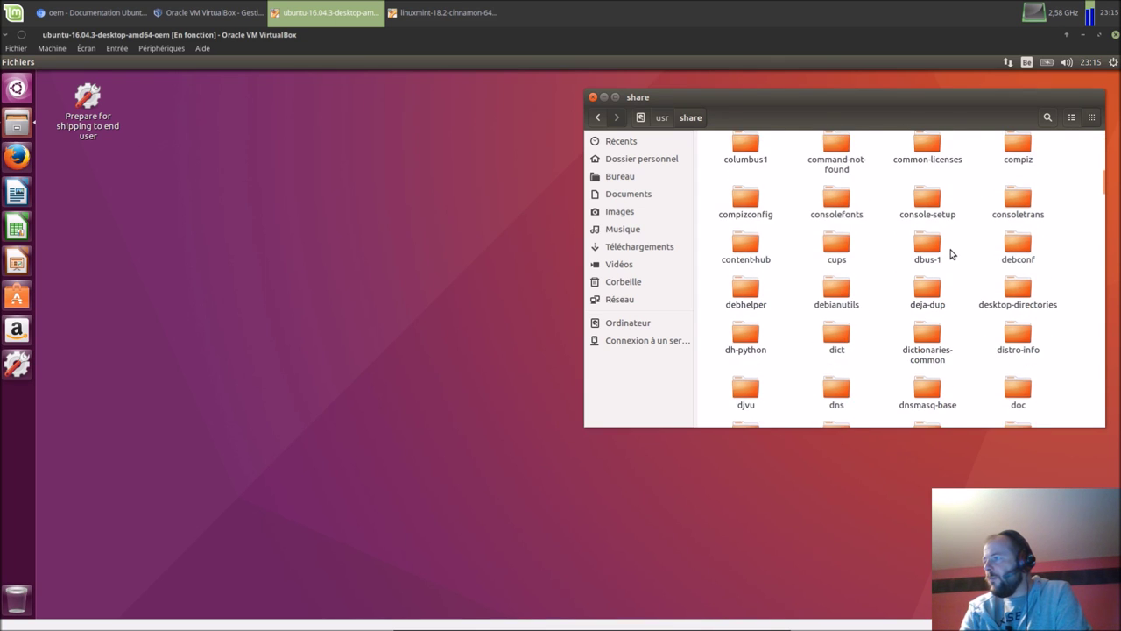
scroll(950, 253, down, 5)
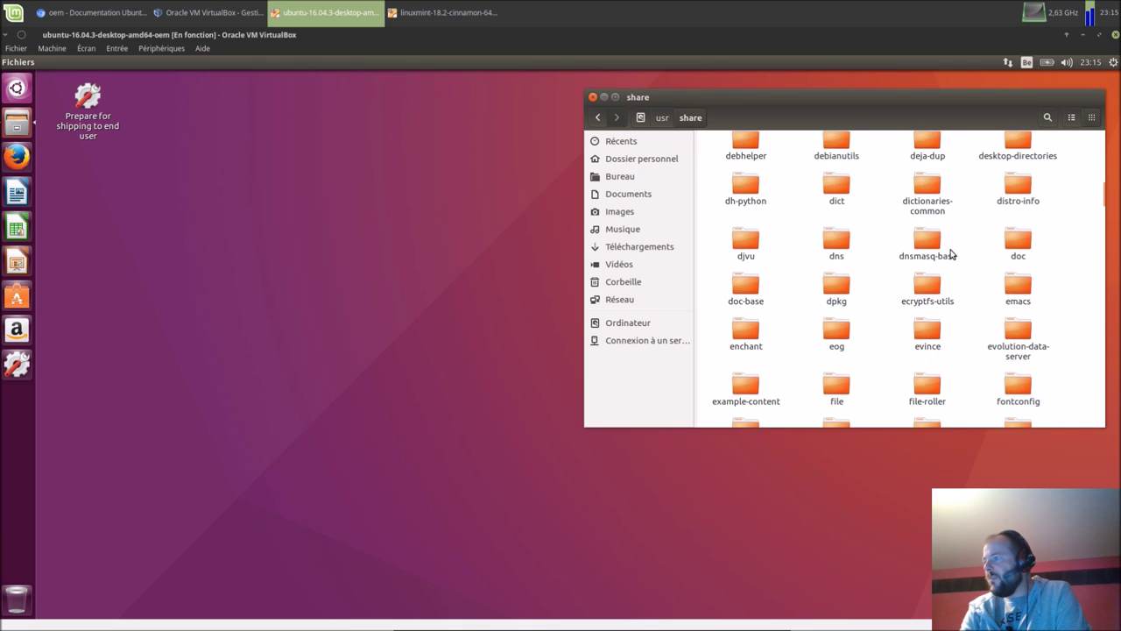
scroll(952, 252, down, 1)
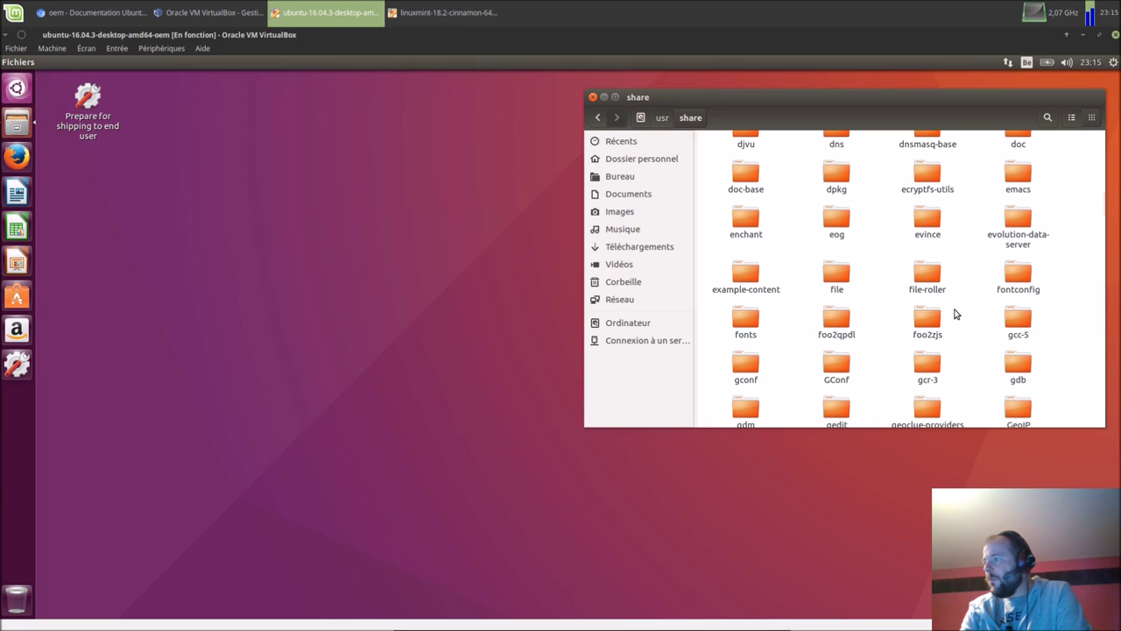
scroll(957, 314, down, 1)
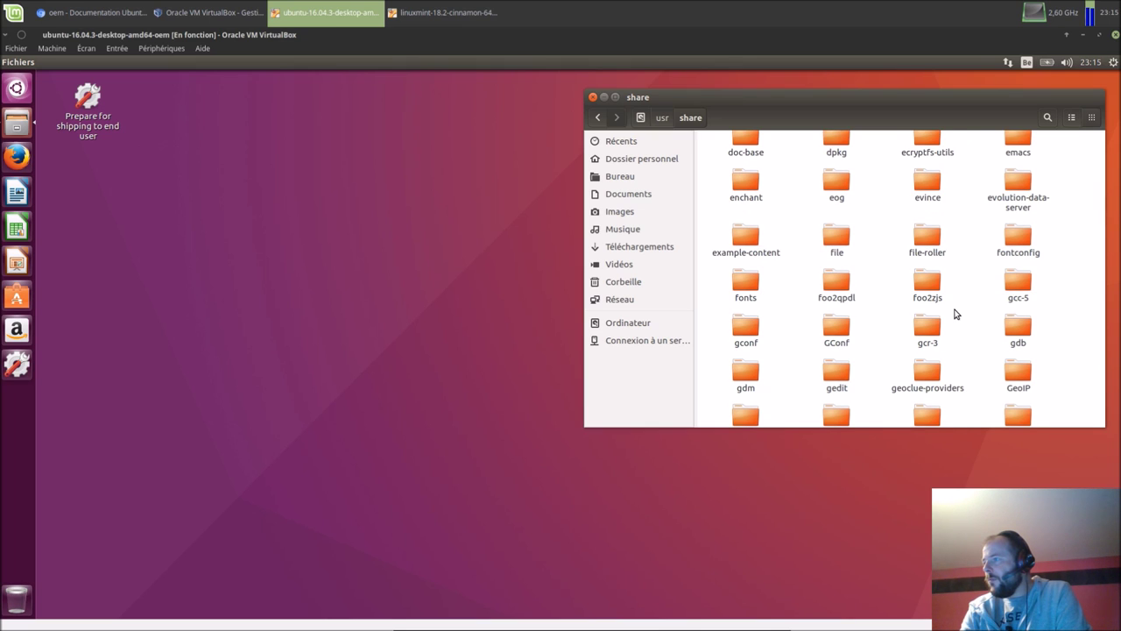
scroll(957, 313, down, 3)
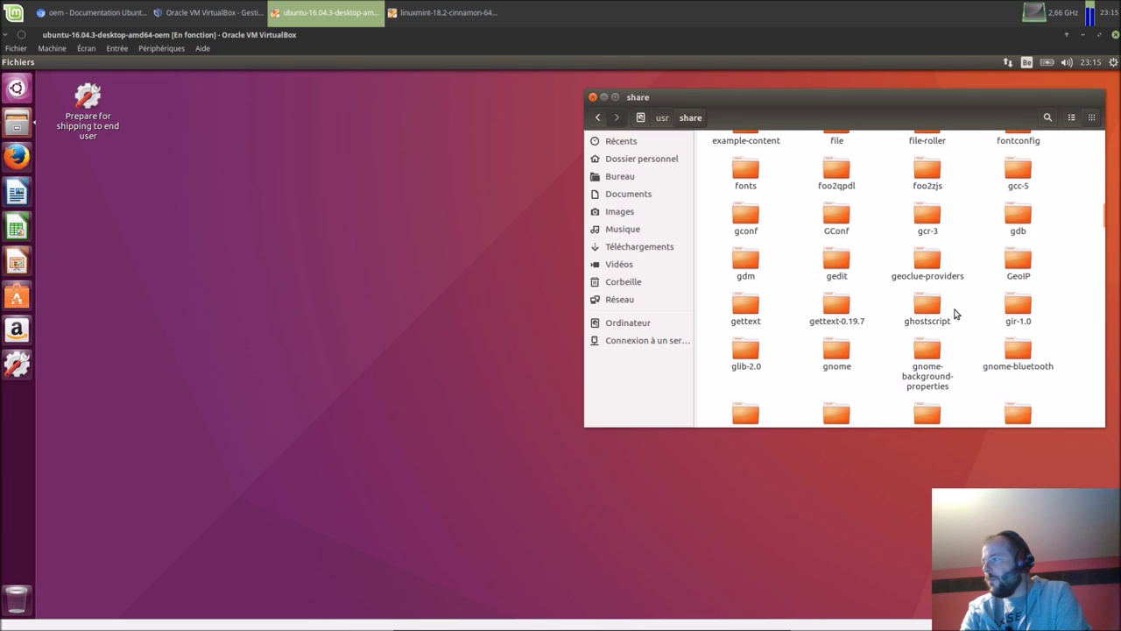
scroll(957, 314, down, 1)
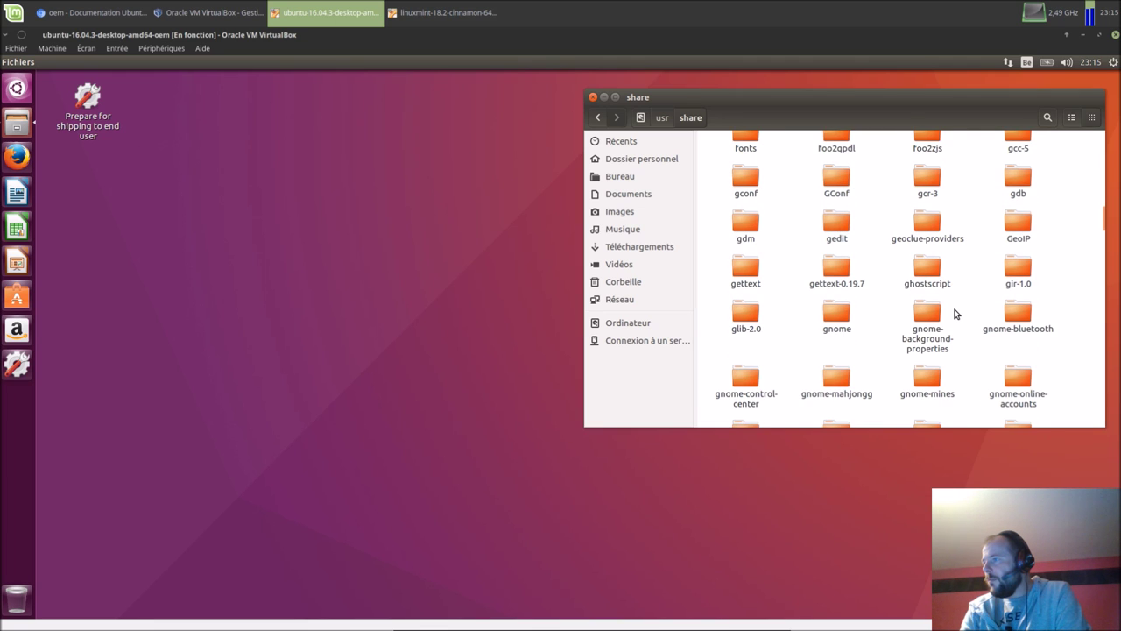
scroll(956, 314, down, 1)
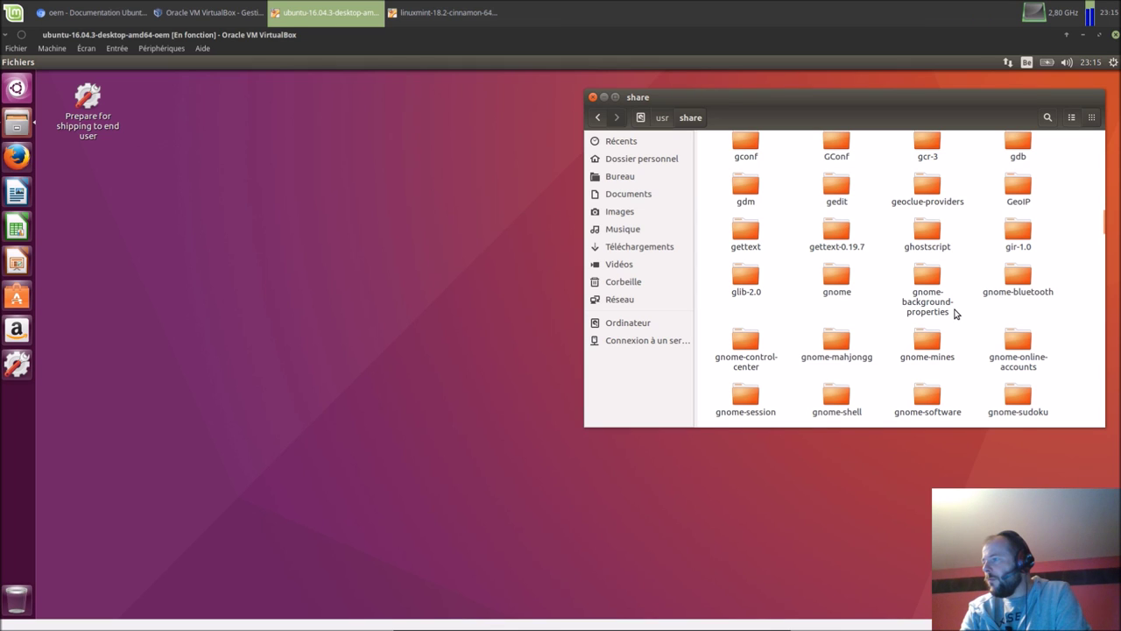
scroll(957, 314, down, 1)
scroll(957, 314, down, 1)
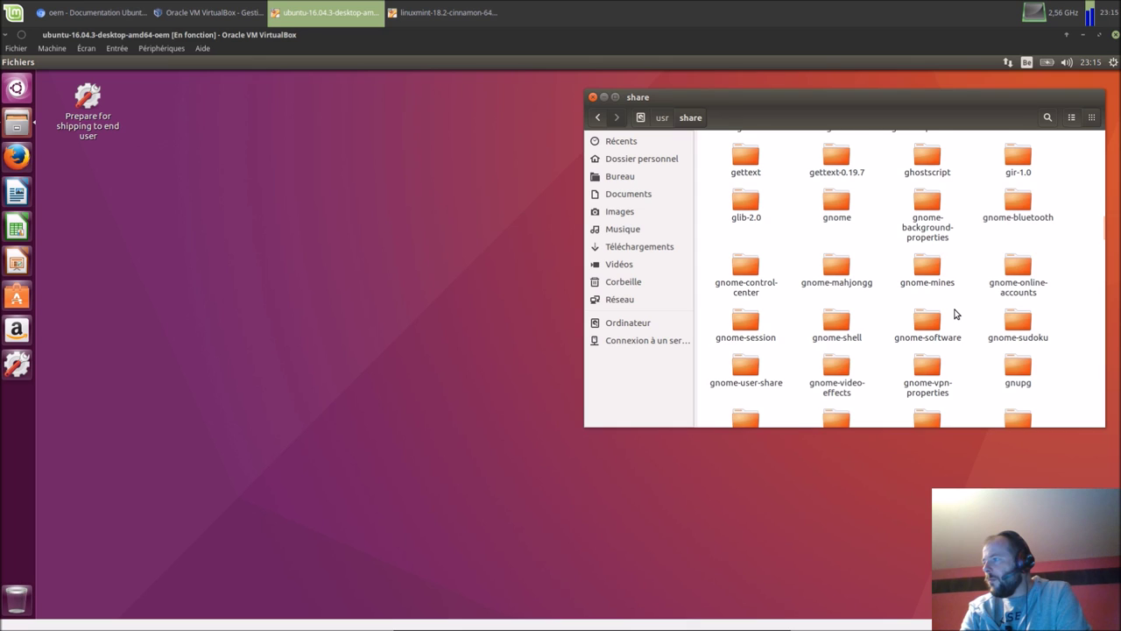
scroll(957, 313, down, 1)
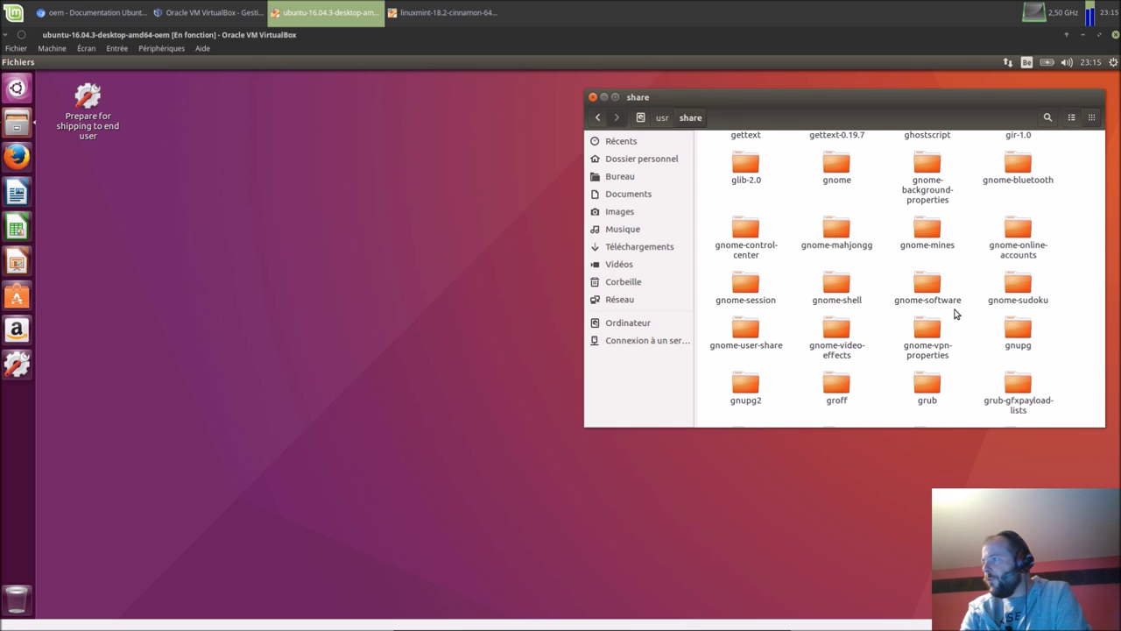
scroll(957, 314, up, 1)
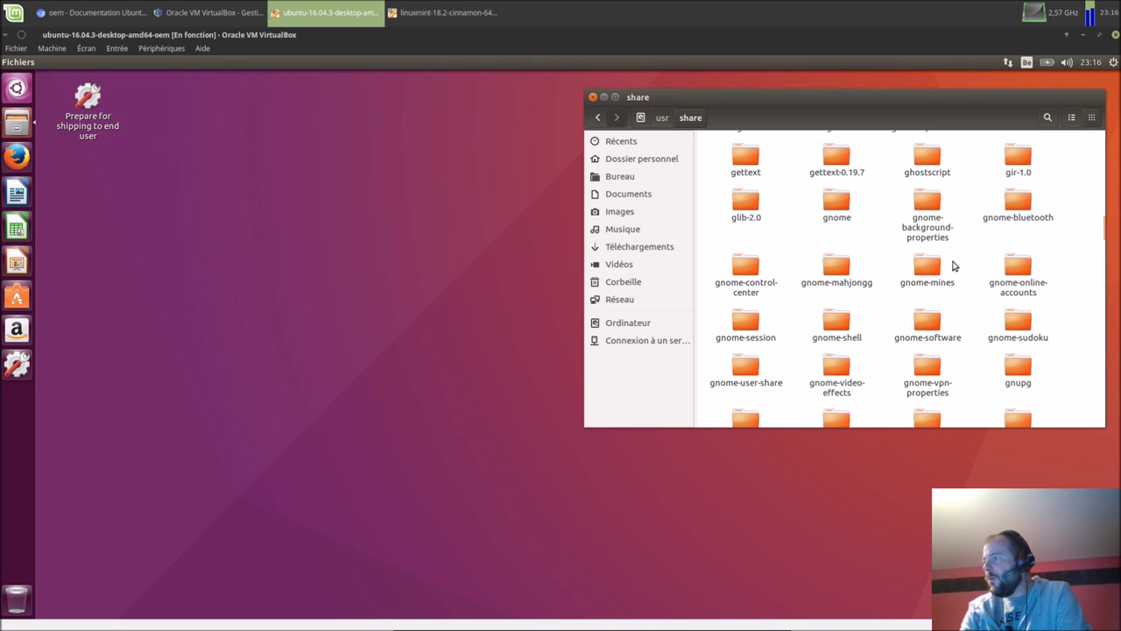
double_click(927, 206)
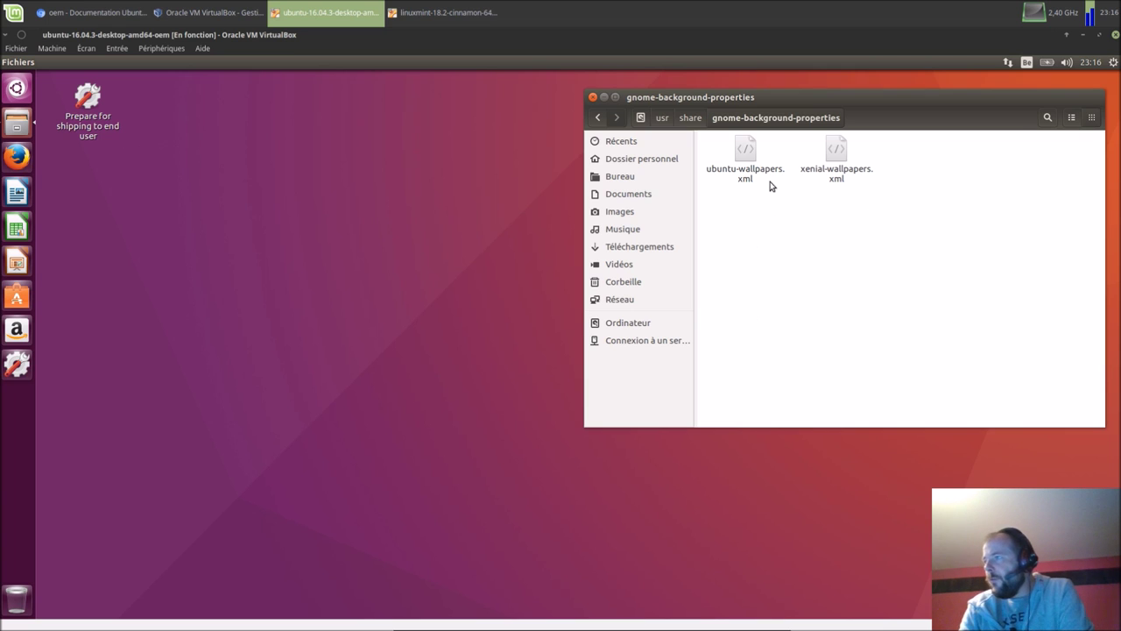
right_click(747, 156)
mouse_move(911, 178)
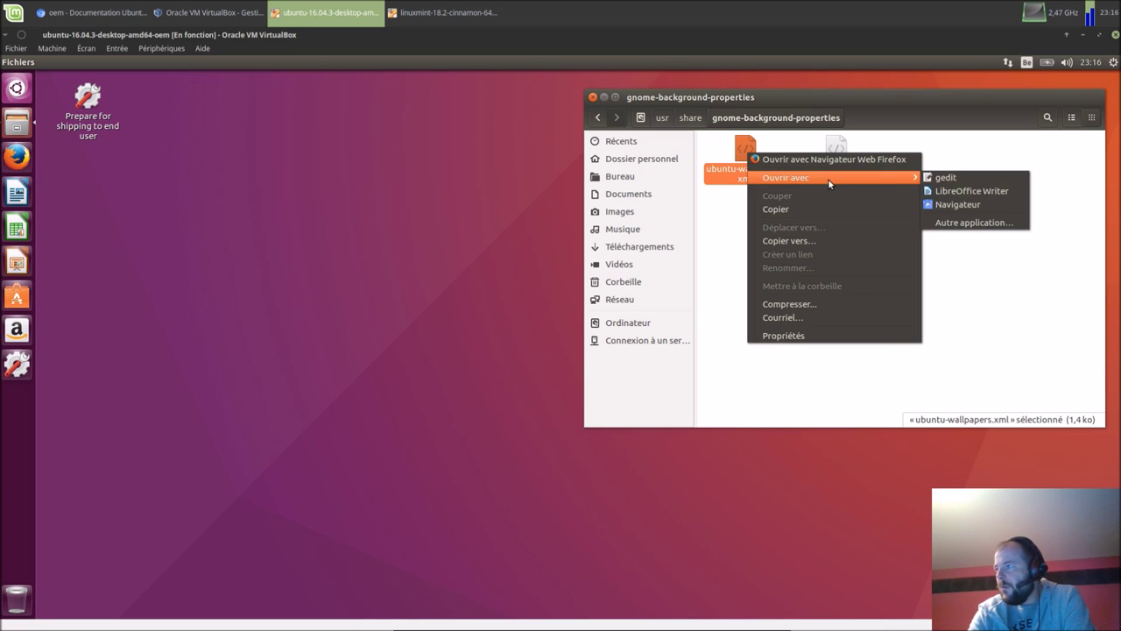
click(951, 179)
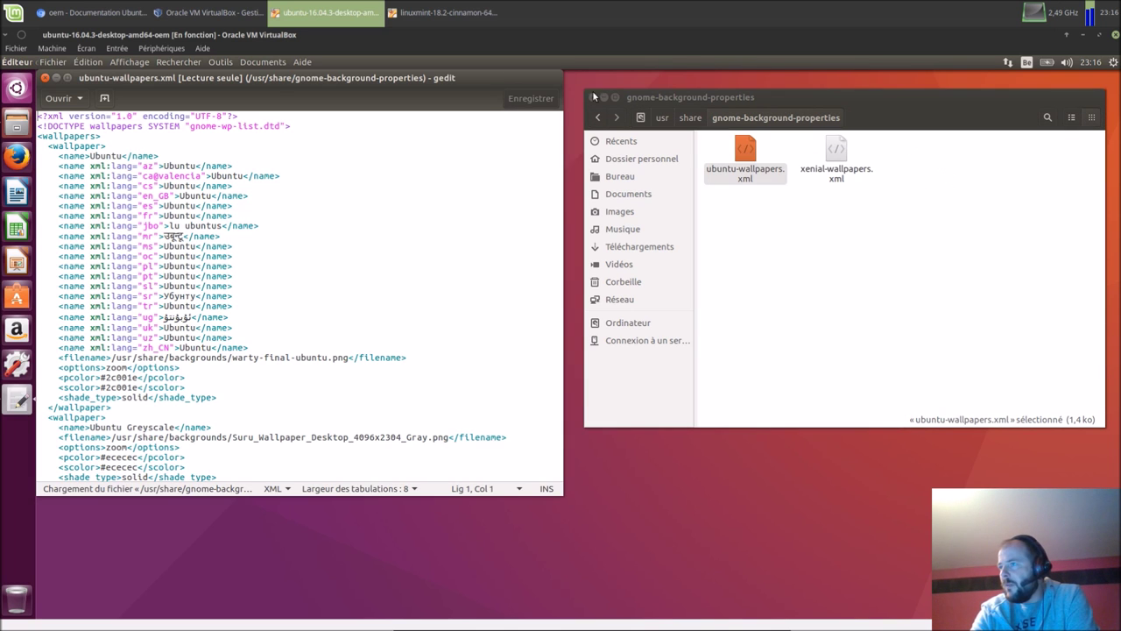
drag(475, 77, 494, 143)
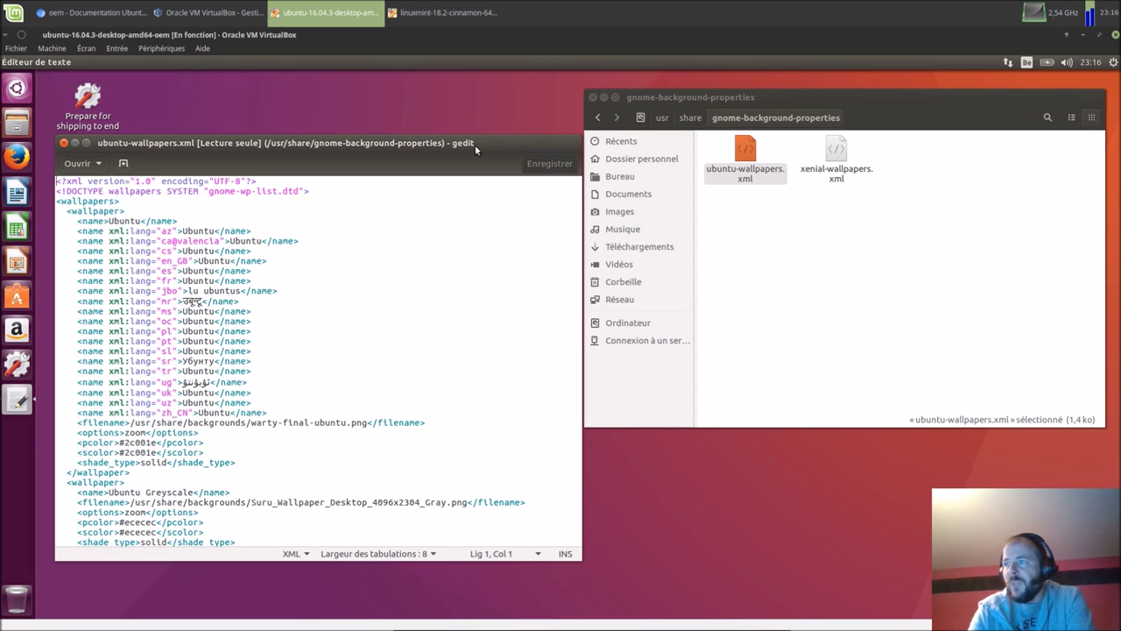
drag(475, 144, 464, 166)
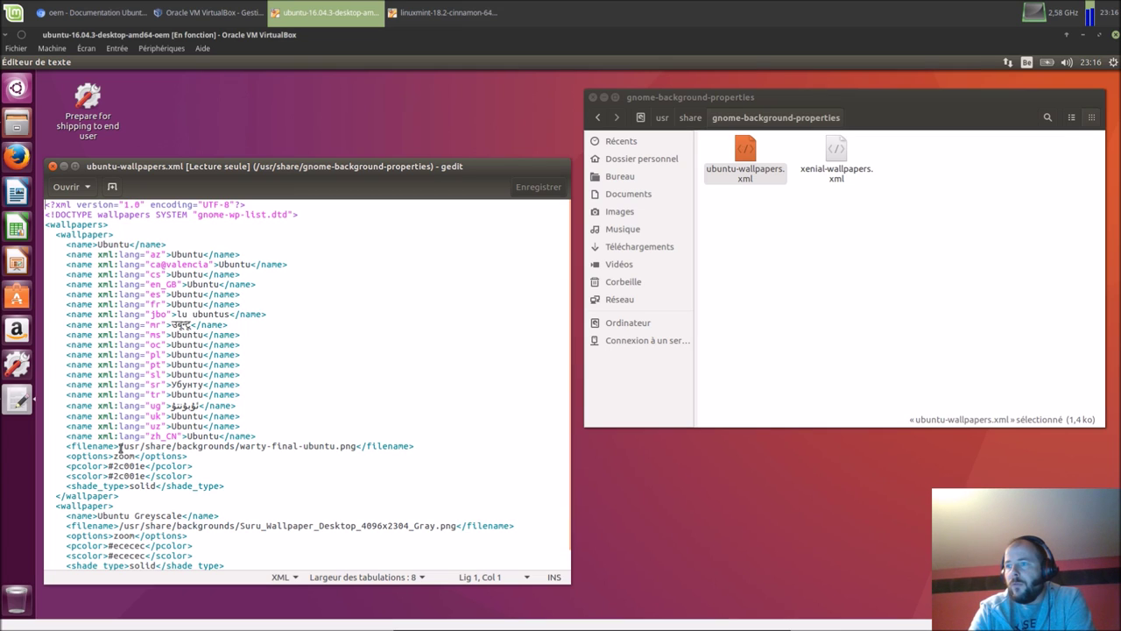
click(53, 166)
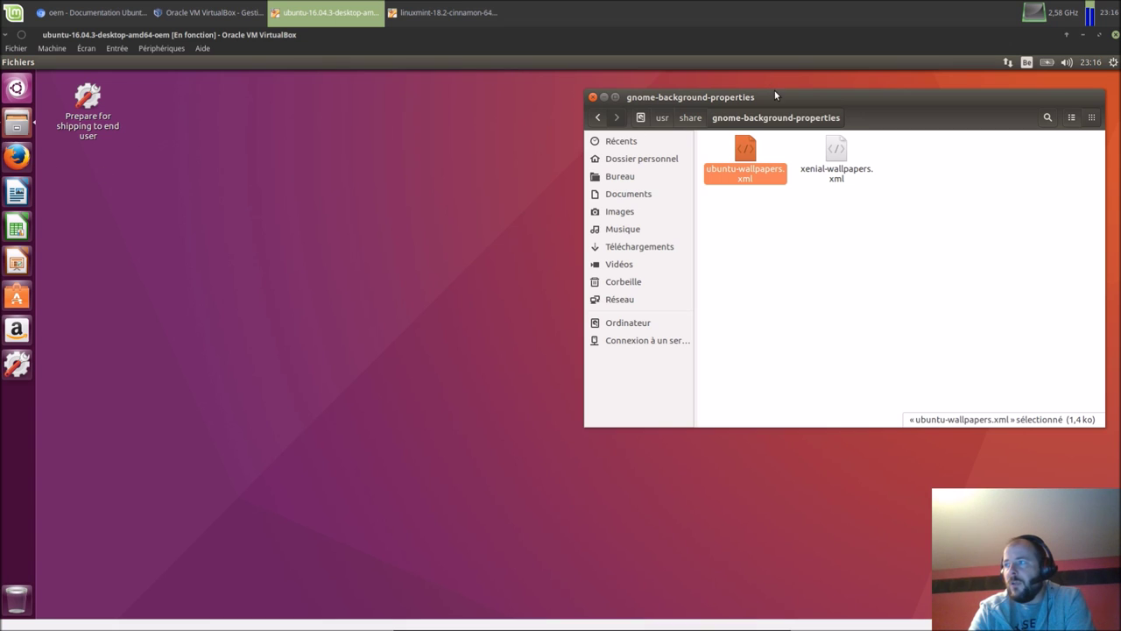
Step: Go to the file system root and open etc, scrolling to find skel
click(627, 326)
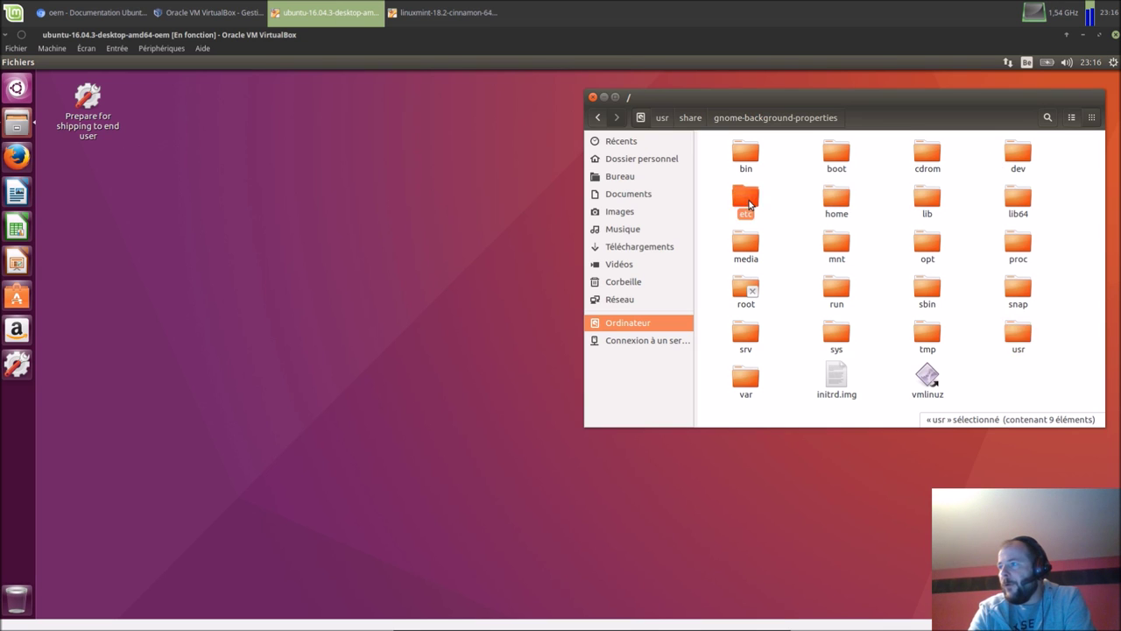
double_click(747, 202)
scroll(859, 259, down, 2)
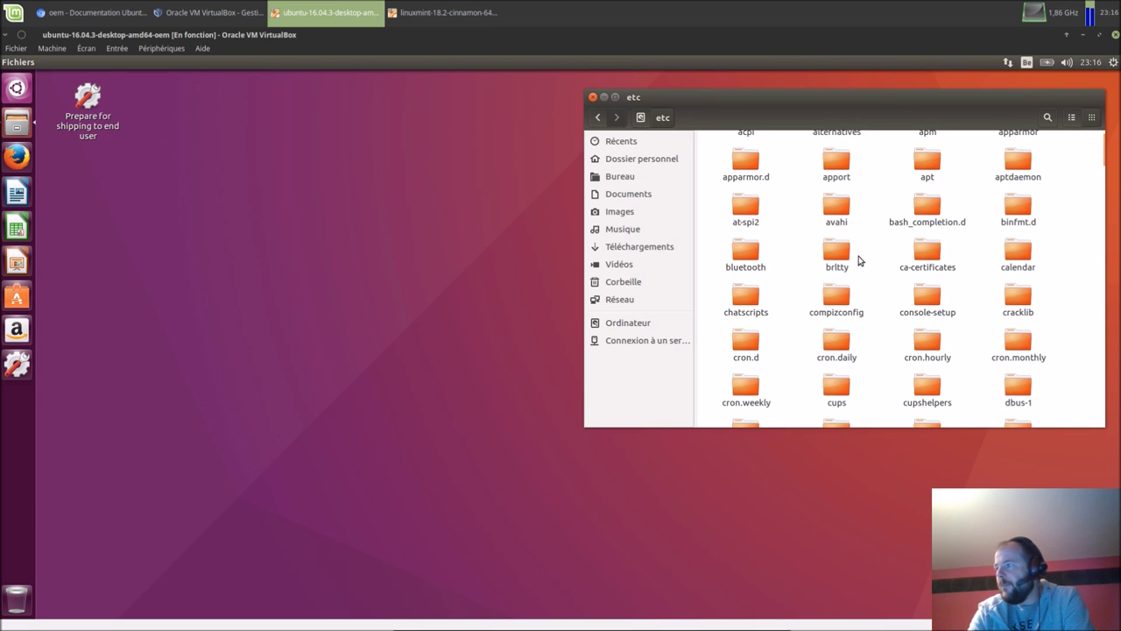
scroll(858, 260, down, 10)
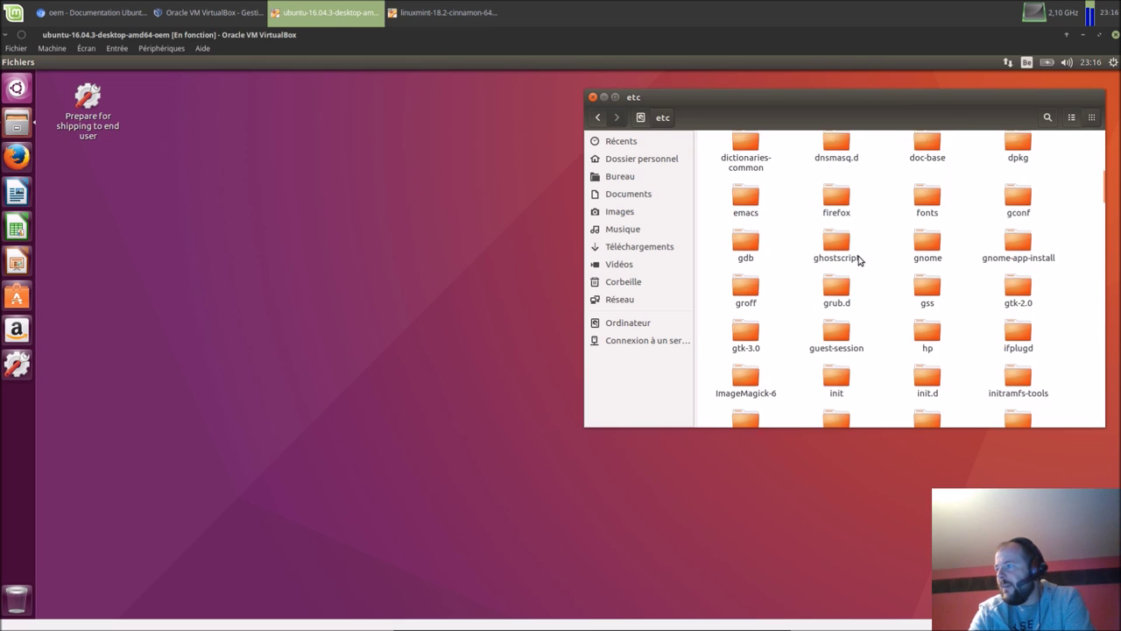
scroll(867, 262, down, 15)
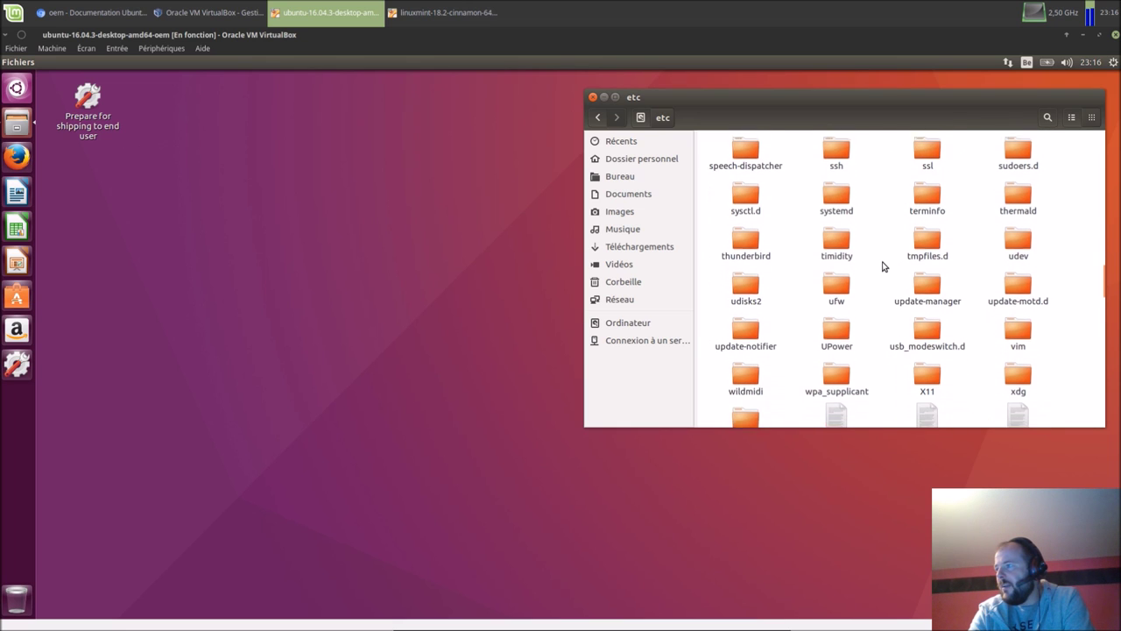
scroll(884, 266, up, 1)
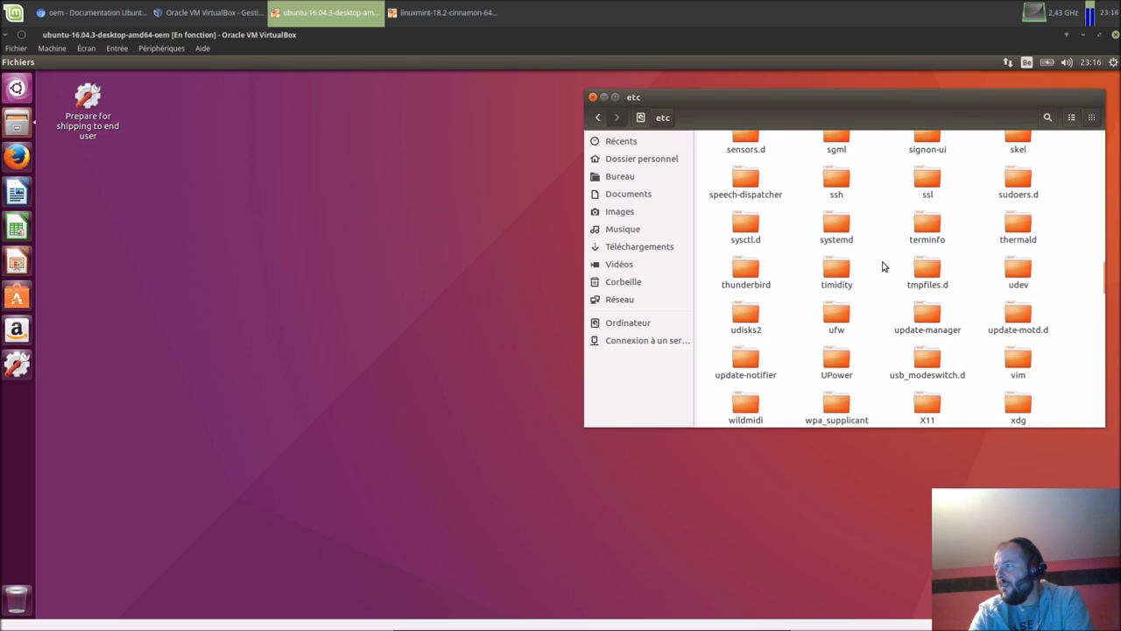
scroll(883, 267, up, 1)
Step: Open skel, select its Exemples folder, and close the file manager
double_click(1030, 168)
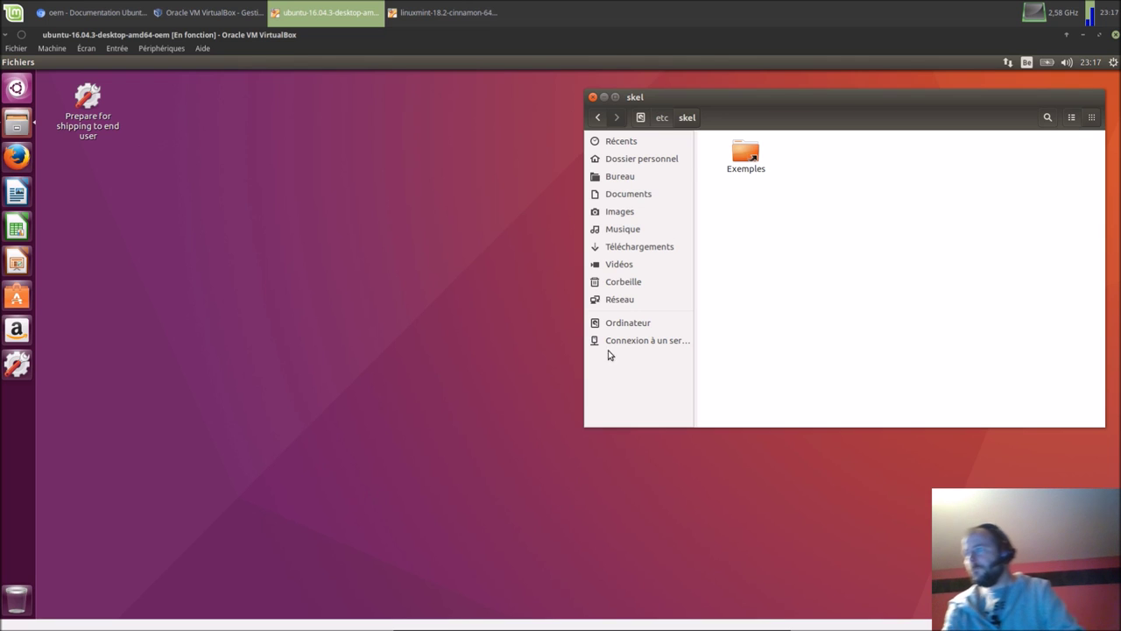
drag(711, 151, 964, 423)
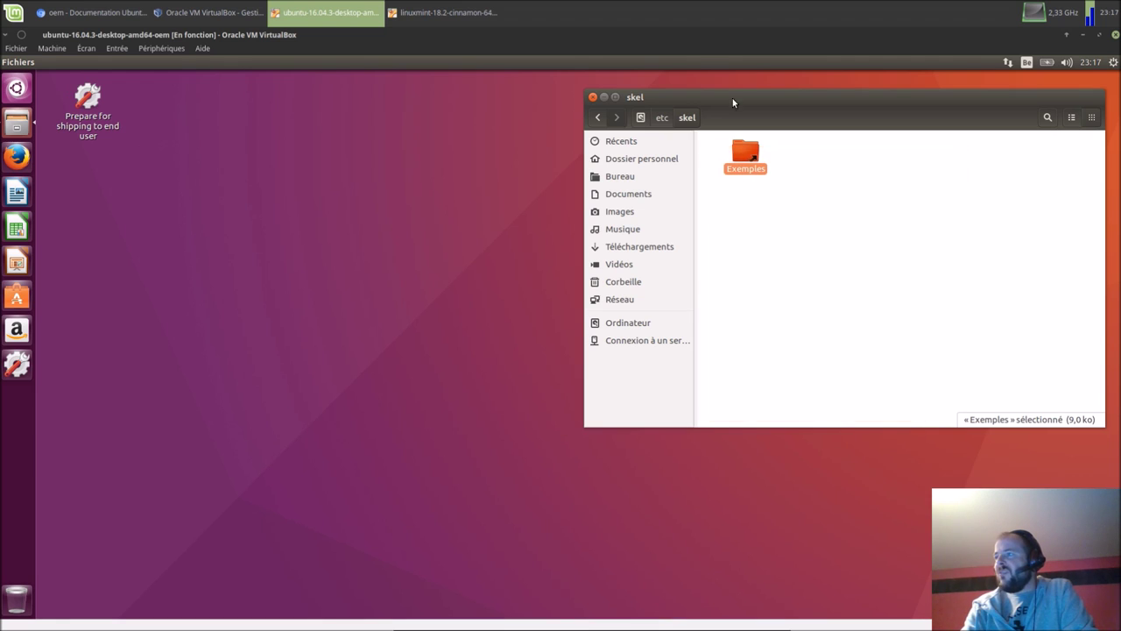
click(594, 97)
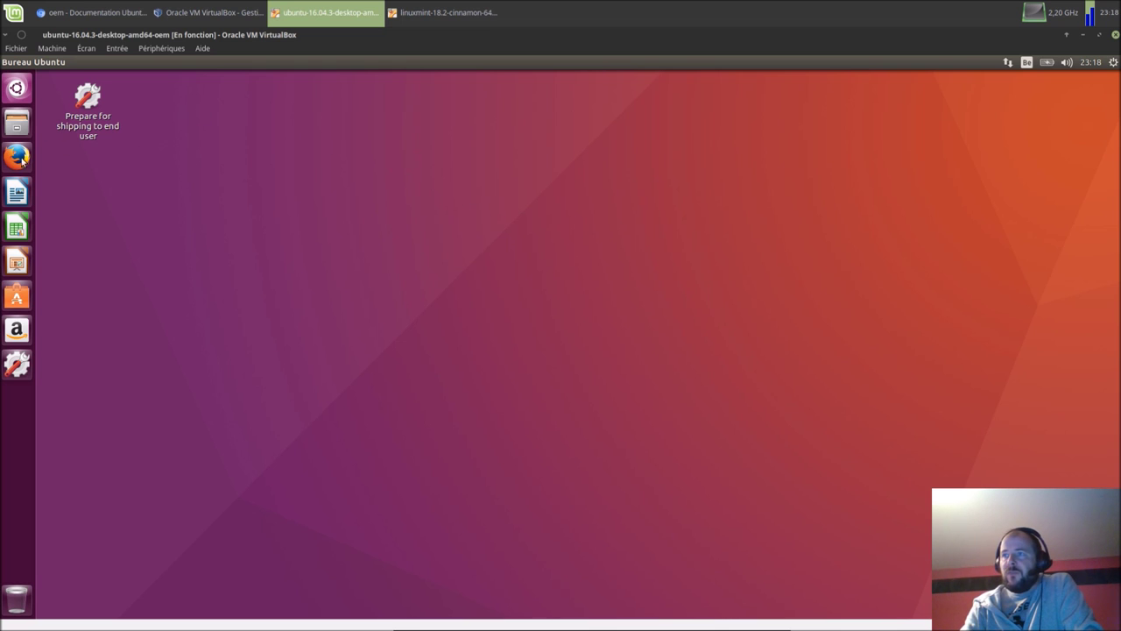
Step: Run Prepare for shipping to end user, authenticate with the password, and acknowledge the oem-config notice
double_click(90, 132)
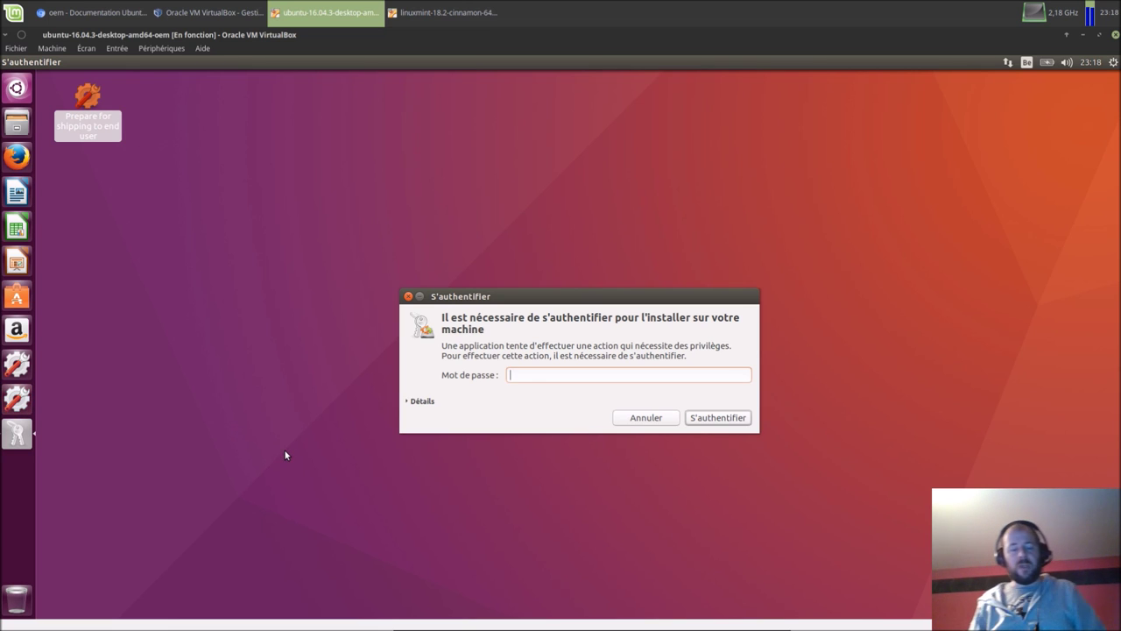
text(•••)
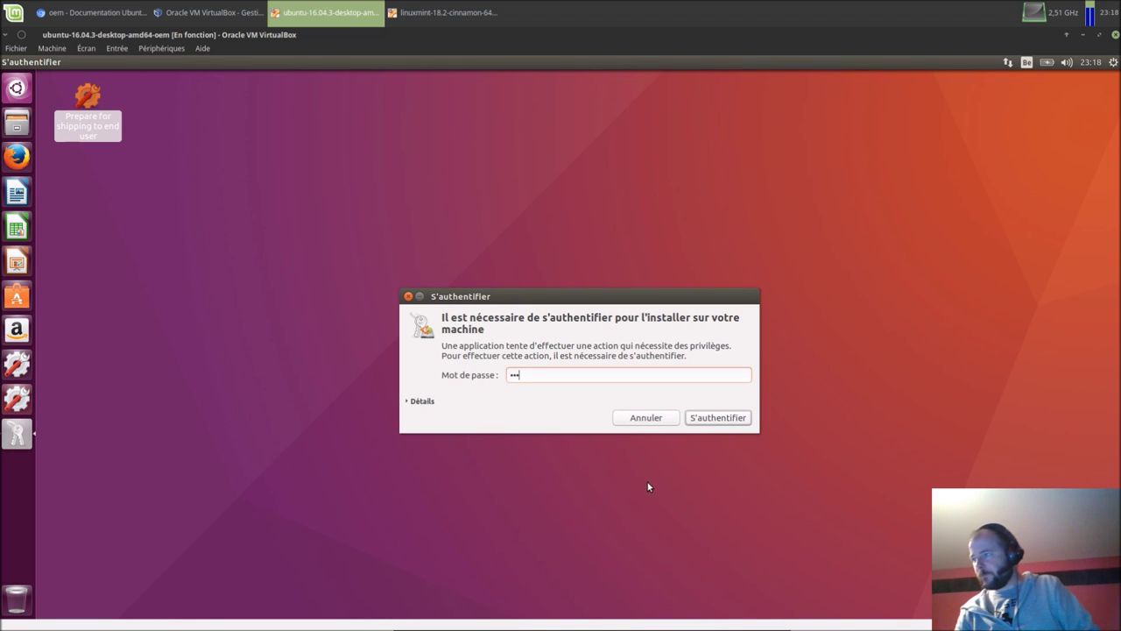
click(693, 418)
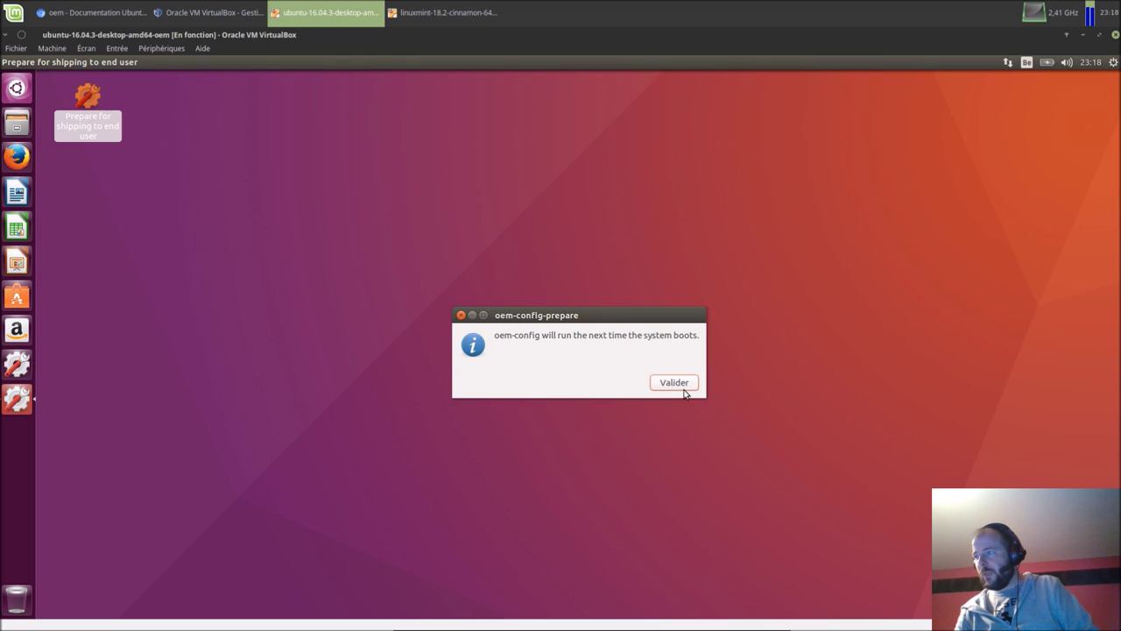
click(685, 391)
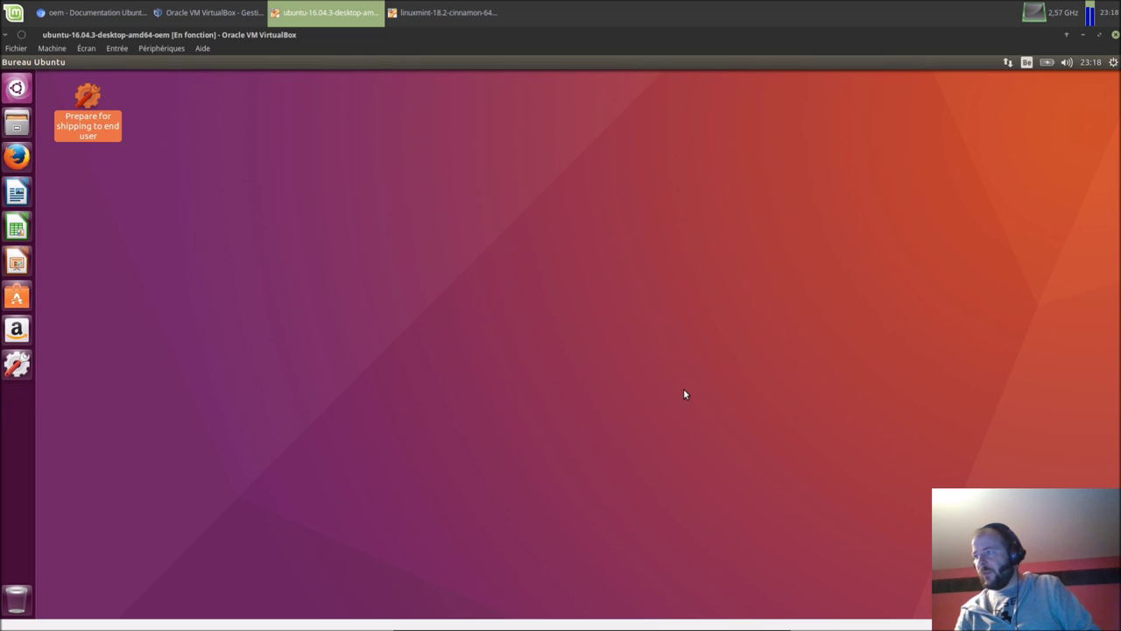
Step: Shut down the Ubuntu guest from its session menu
click(1114, 62)
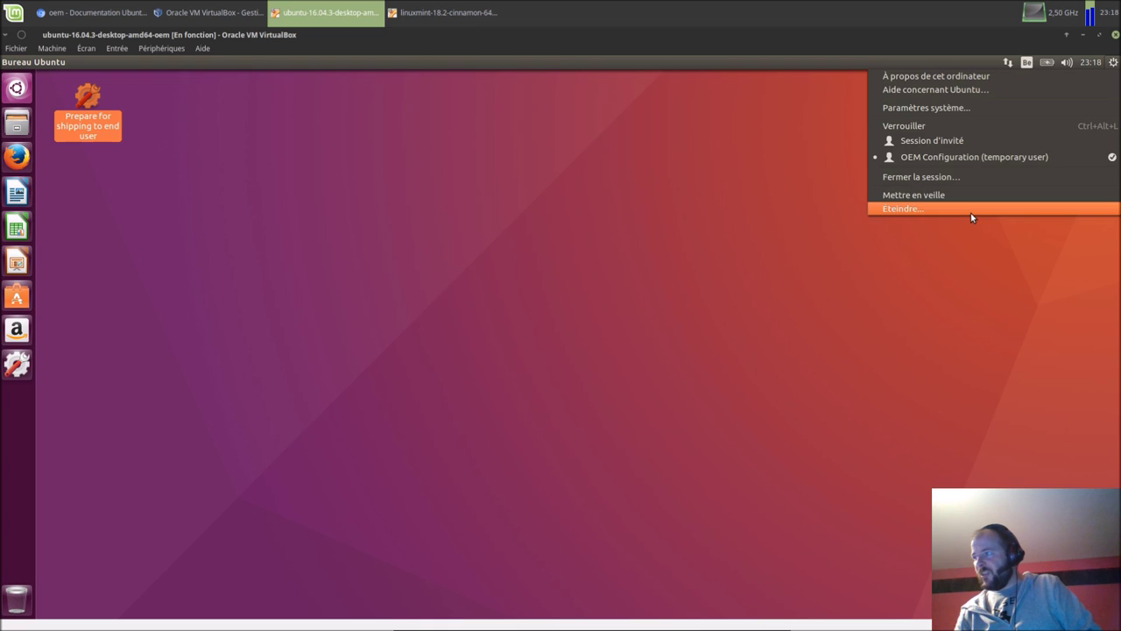
click(971, 212)
click(640, 360)
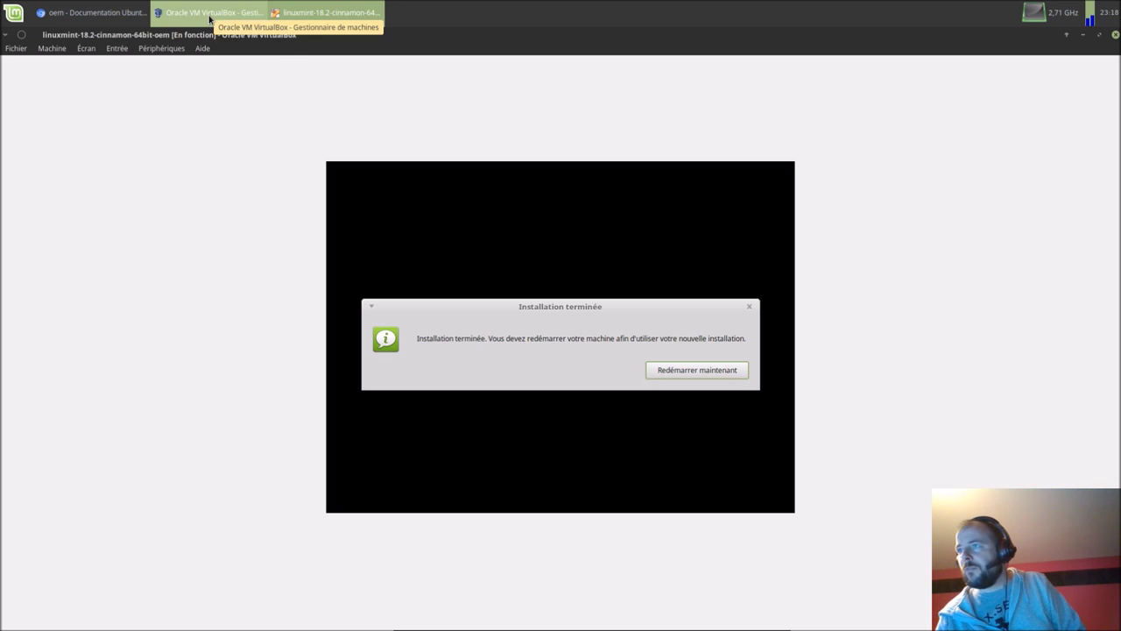
Step: Restart Linux Mint to finish its installation and bring VirtualBox Manager forward
click(676, 373)
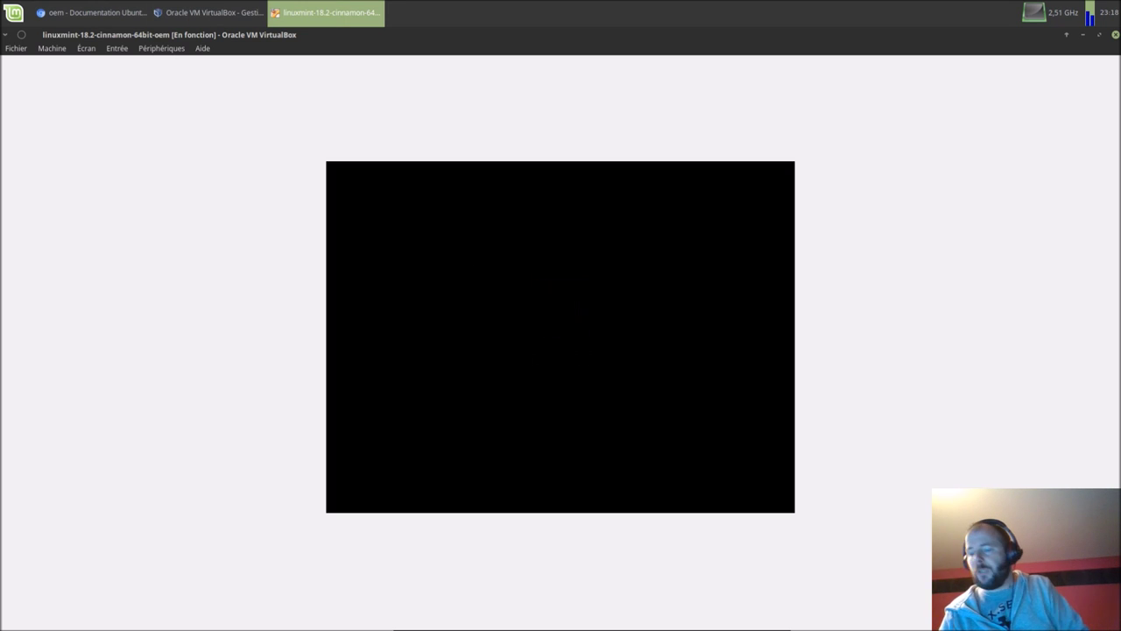
key(Return)
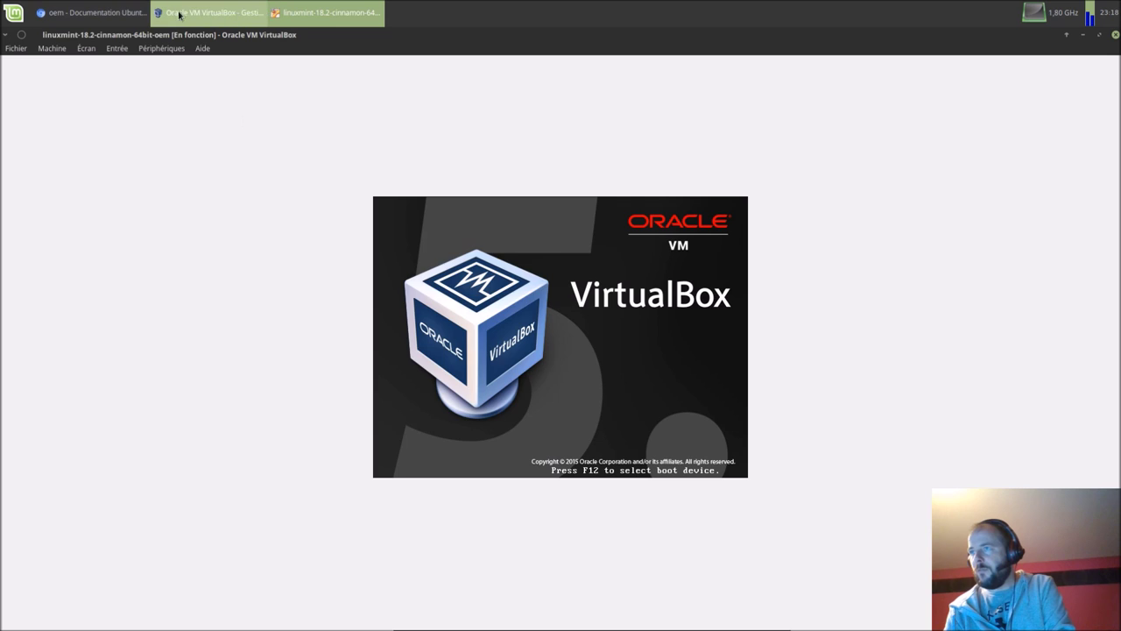
click(211, 13)
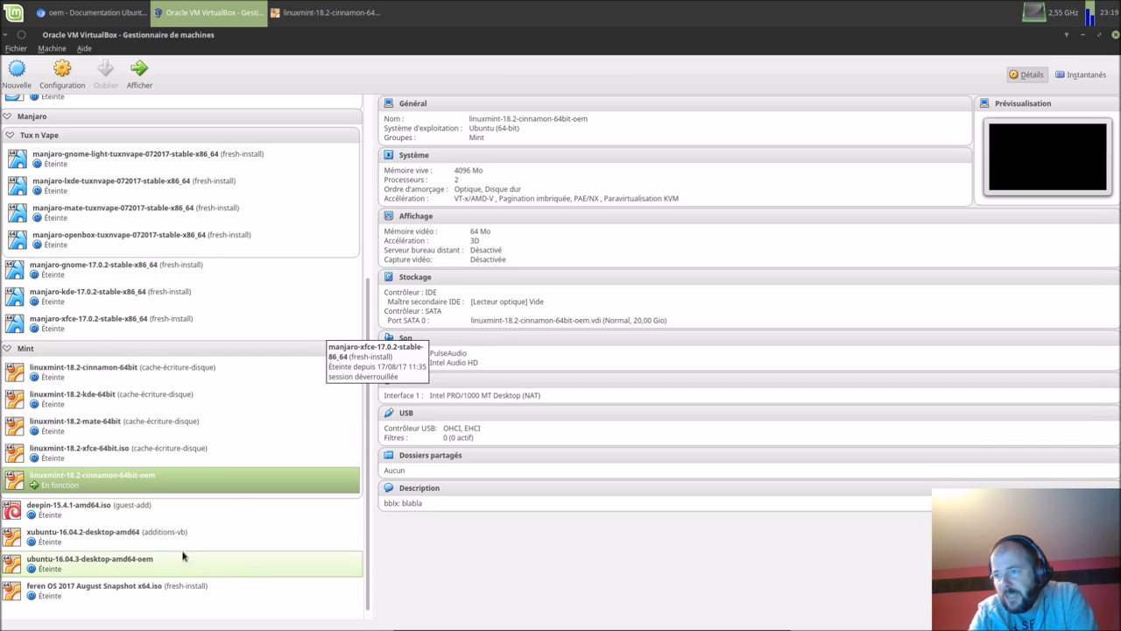
Step: Start the ubuntu-16.04.3-desktop-amd64-oem machine and switch to its booting window
click(152, 563)
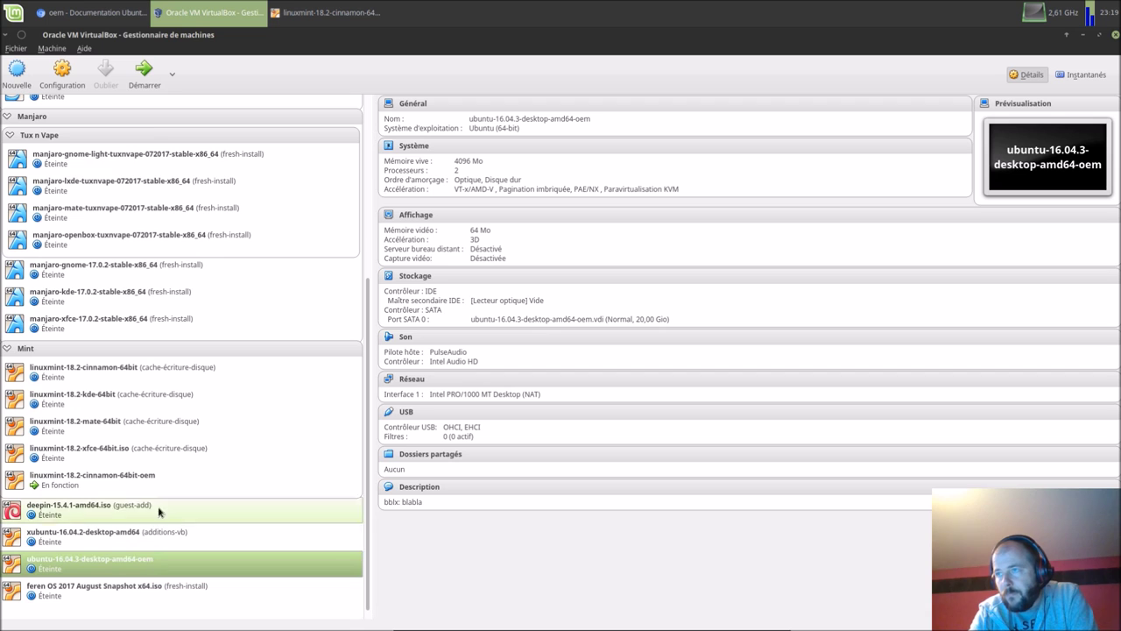
click(145, 74)
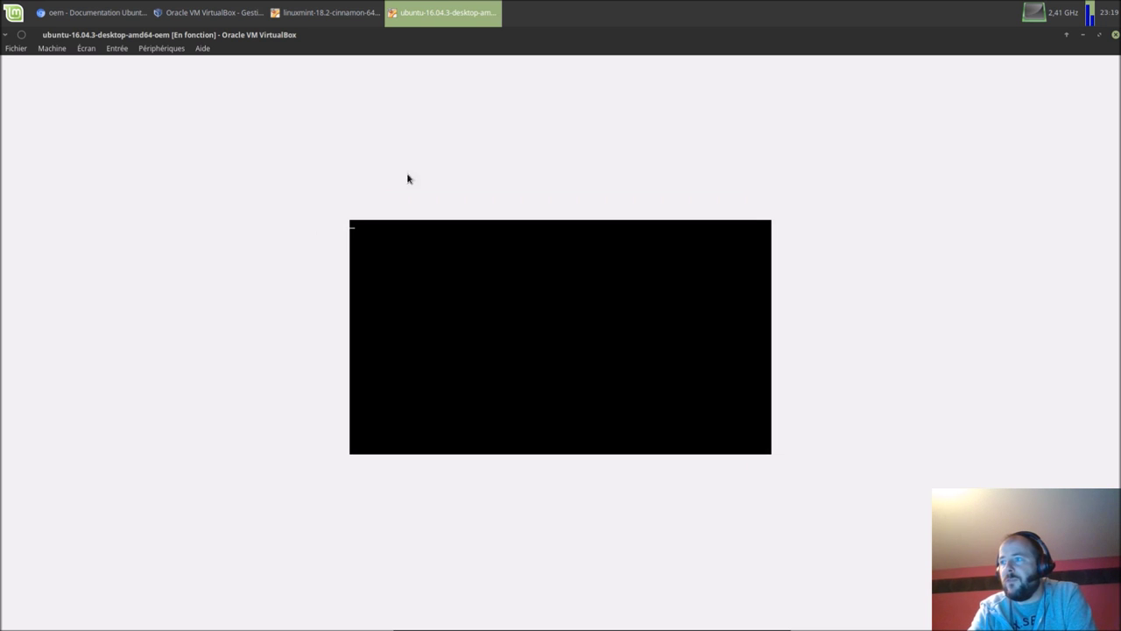
click(331, 14)
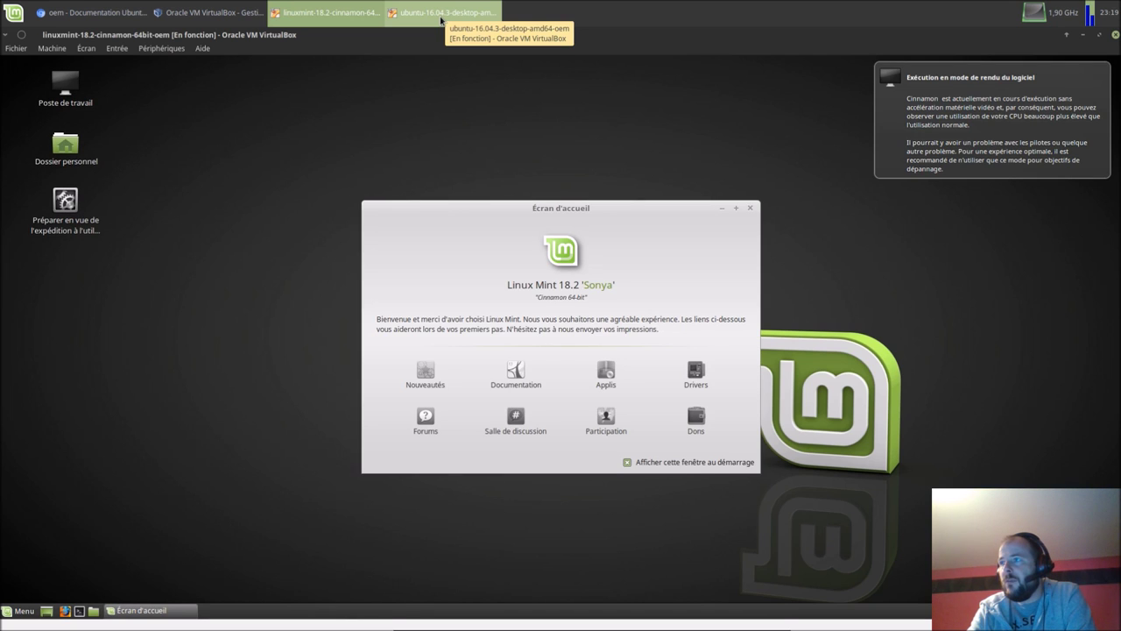
click(442, 13)
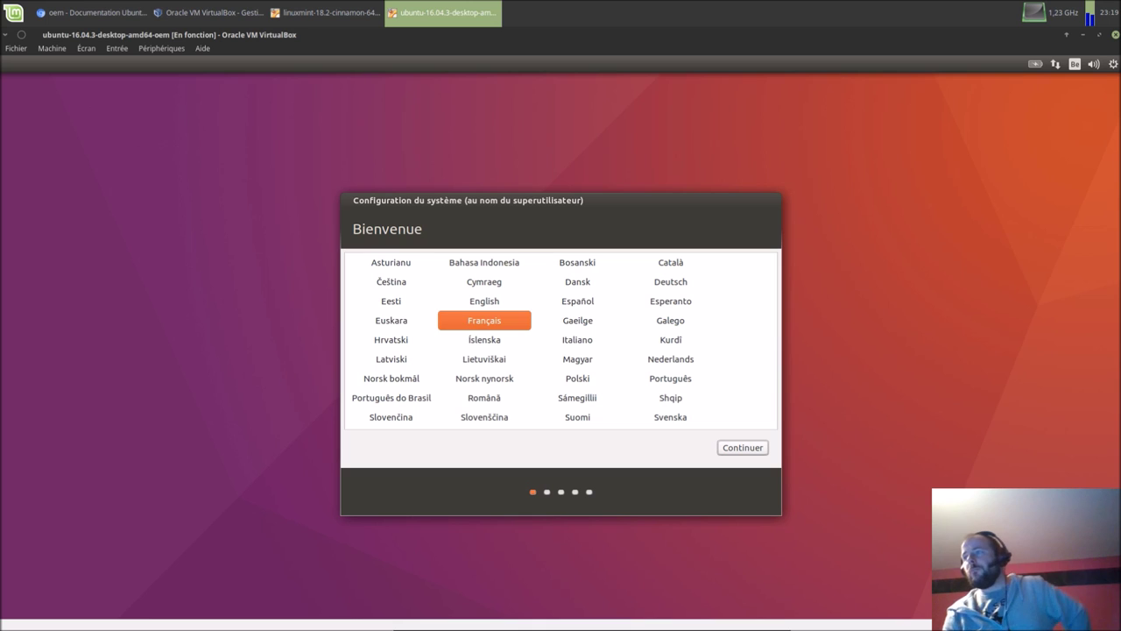
Step: Continue past the French language, Brussels time zone and Belgian keyboard pages
click(742, 448)
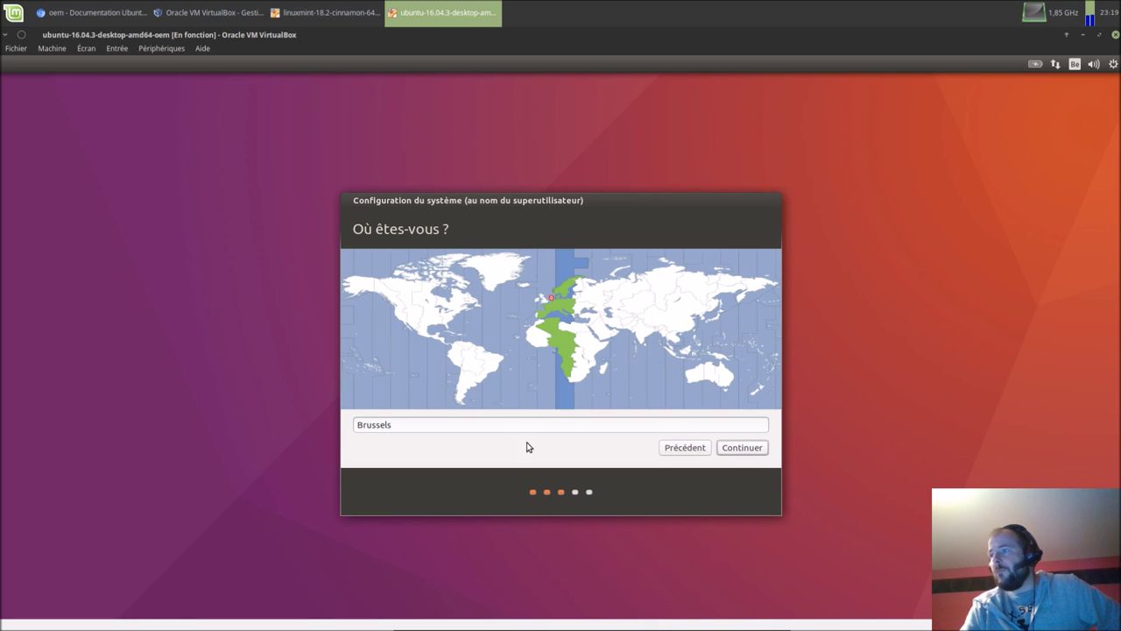
click(734, 449)
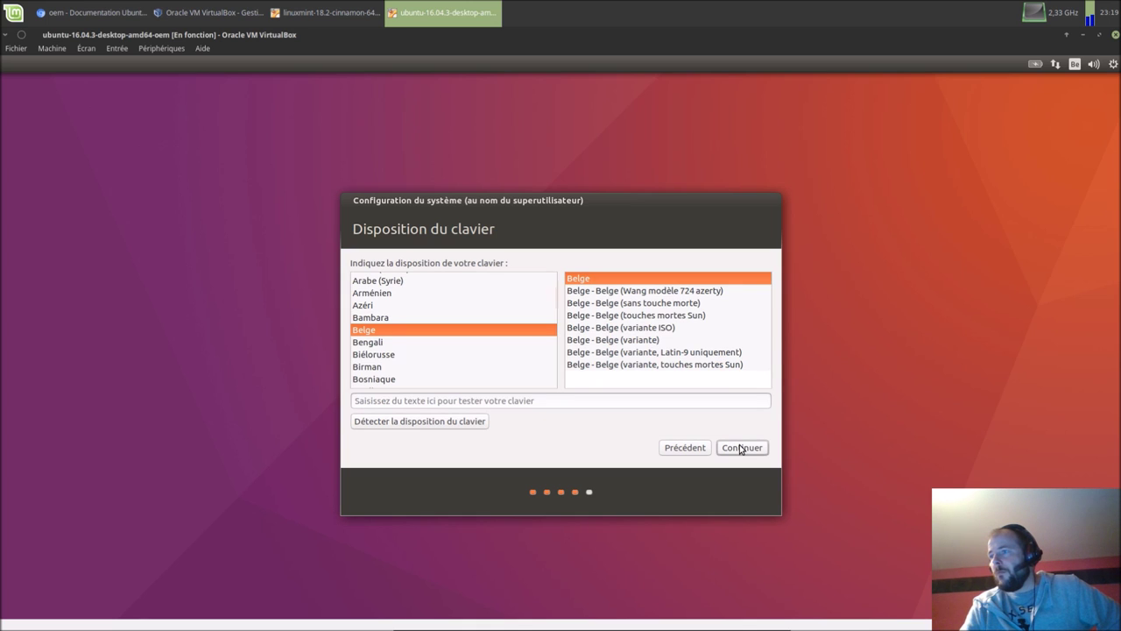
click(740, 448)
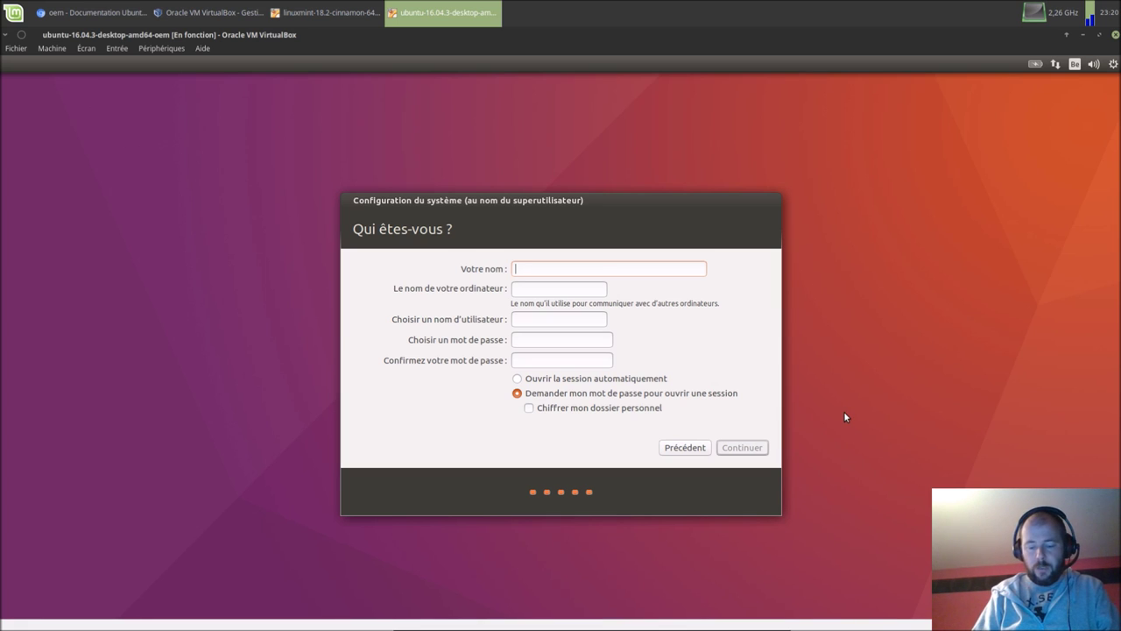
Step: Enter the user's full name and set the computer name to bblx-ubuntu-vm
text(bl)
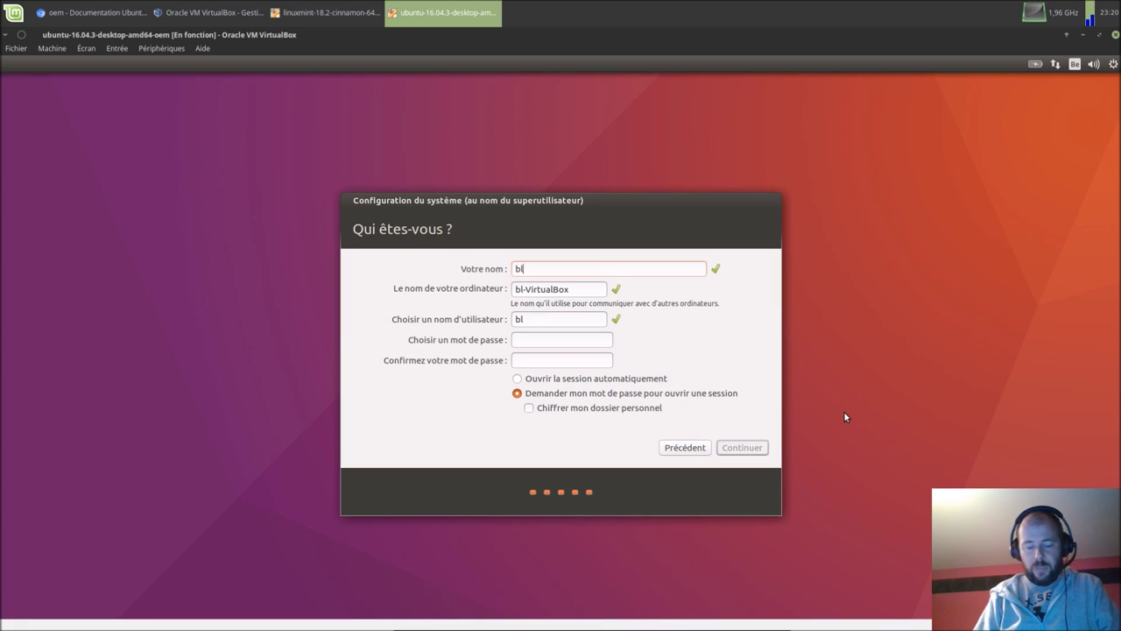
text(ablat)
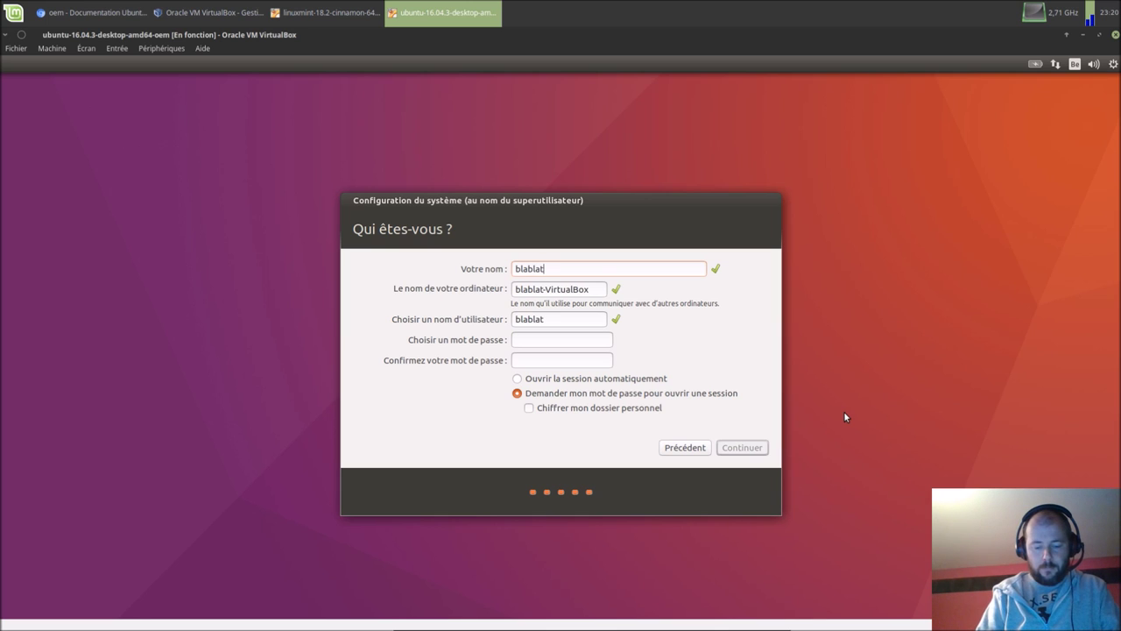
text(tt)
key(BackSpace)
key(BackSpace)
key(BackSpace)
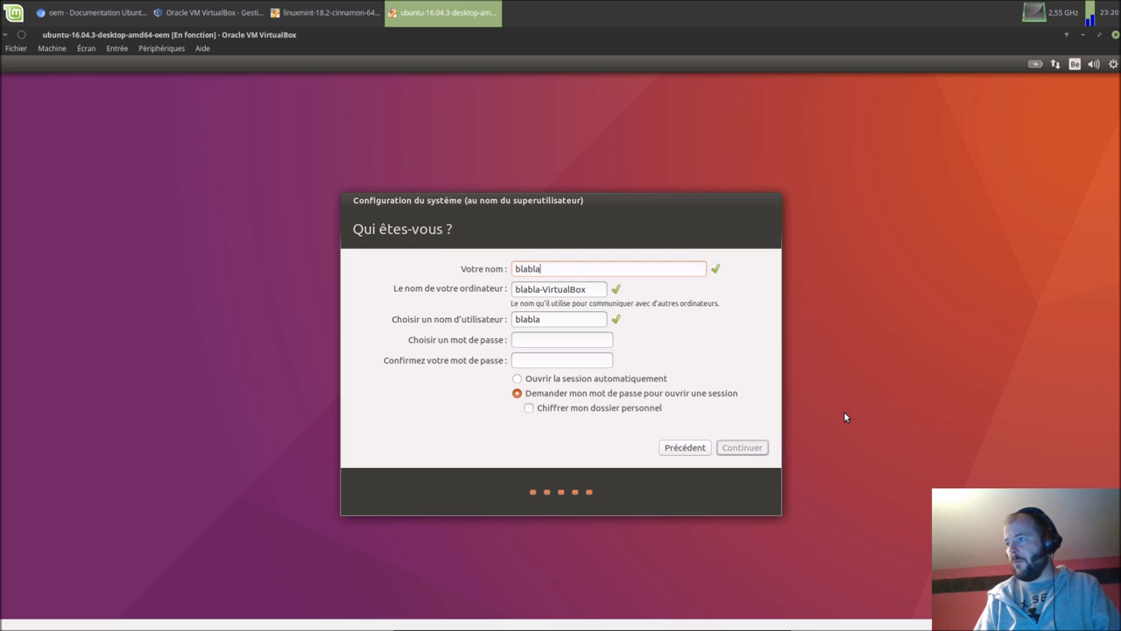
text(teur)
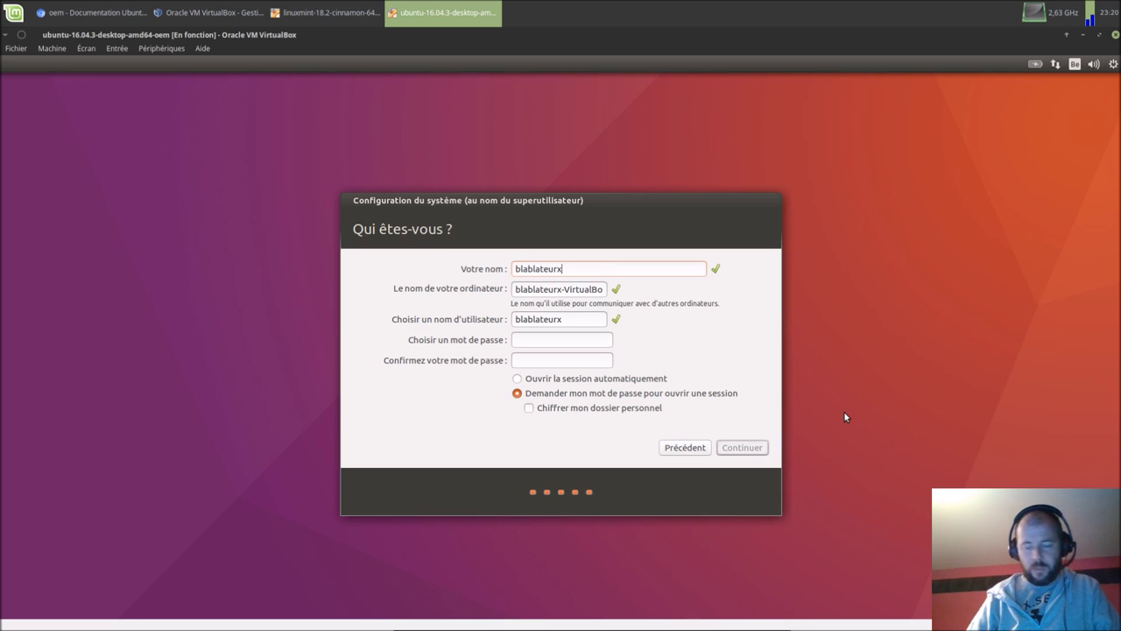
text(x)
click(577, 289)
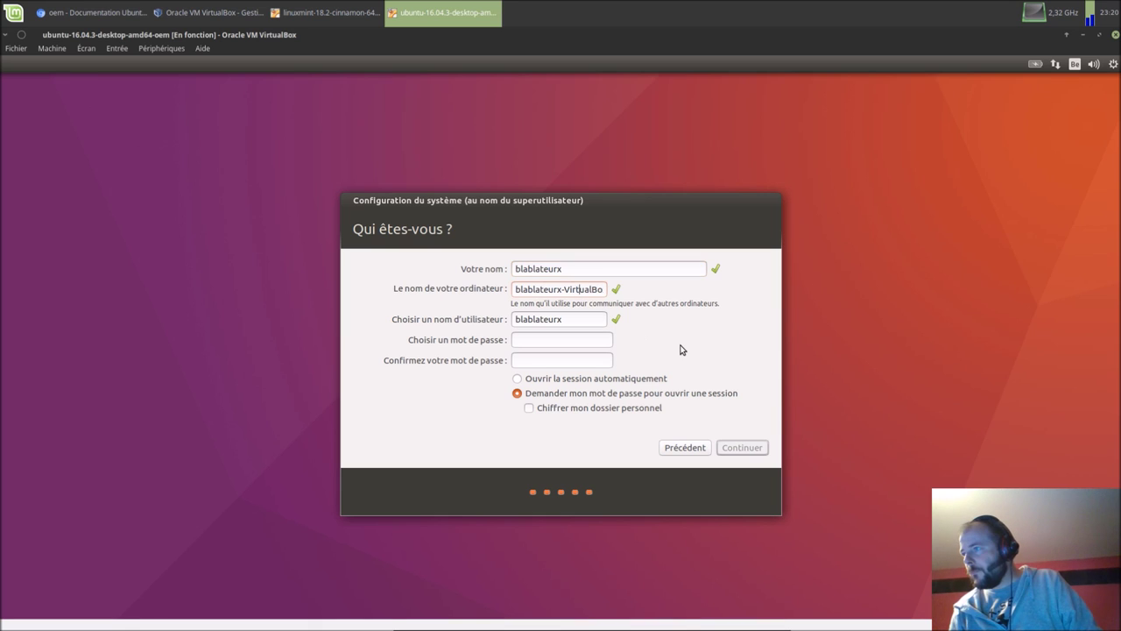
key(End)
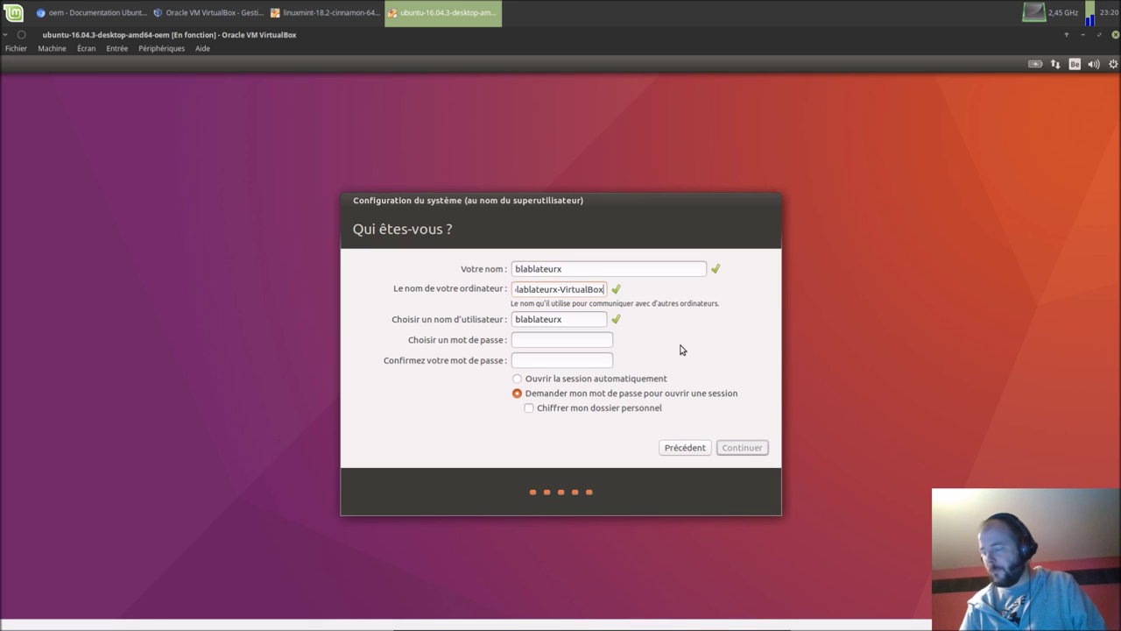
key(BackSpace)
key(BackSpace)
key(BackSpace)
key(BackSpace)
key(BackSpace)
key(BackSpace)
key(BackSpace)
key(BackSpace)
key(BackSpace)
key(BackSpace)
key(BackSpace)
key(BackSpace)
key(BackSpace)
key(BackSpace)
key(BackSpace)
key(BackSpace)
key(BackSpace)
key(BackSpace)
key(BackSpace)
key(BackSpace)
key(BackSpace)
text(blx-ub)
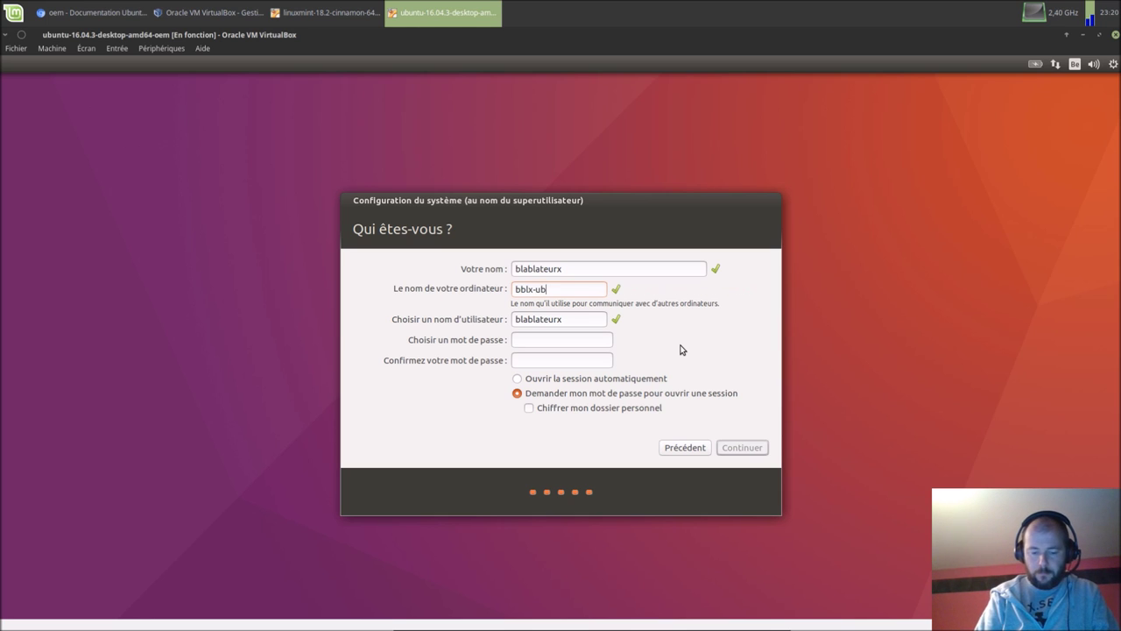
text(untu-vm)
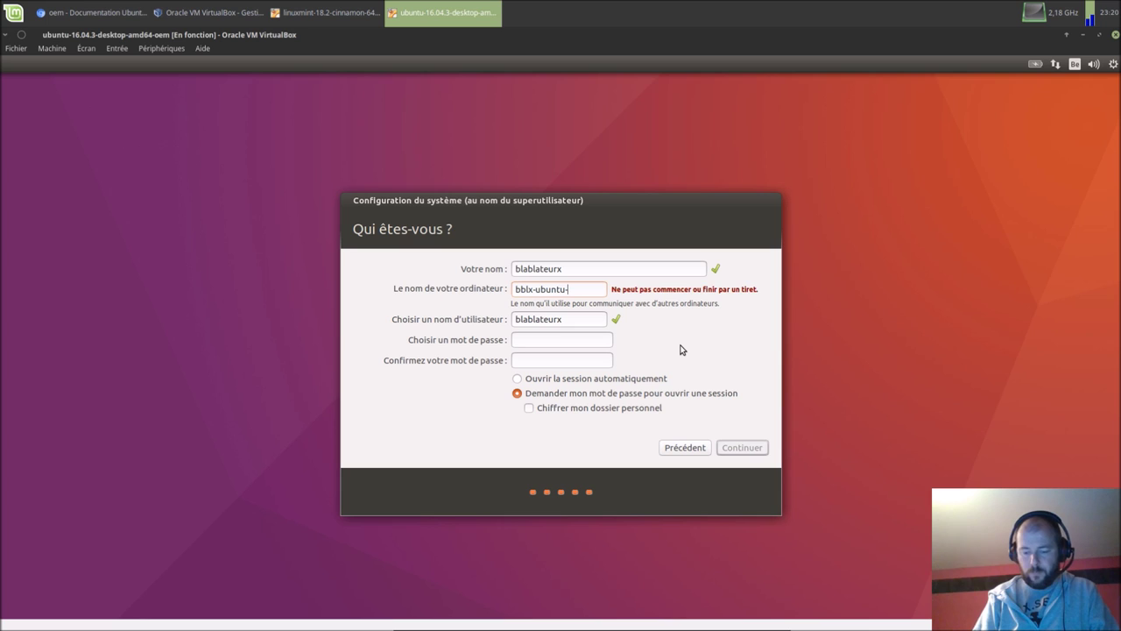
Step: Replace the suggested username and enter the account password
click(572, 321)
key(BackSpace)
key(BackSpace)
key(BackSpace)
key(BackSpace)
key(BackSpace)
key(BackSpace)
key(BackSpace)
key(BackSpace)
key(BackSpace)
key(BackSpace)
key(BackSpace)
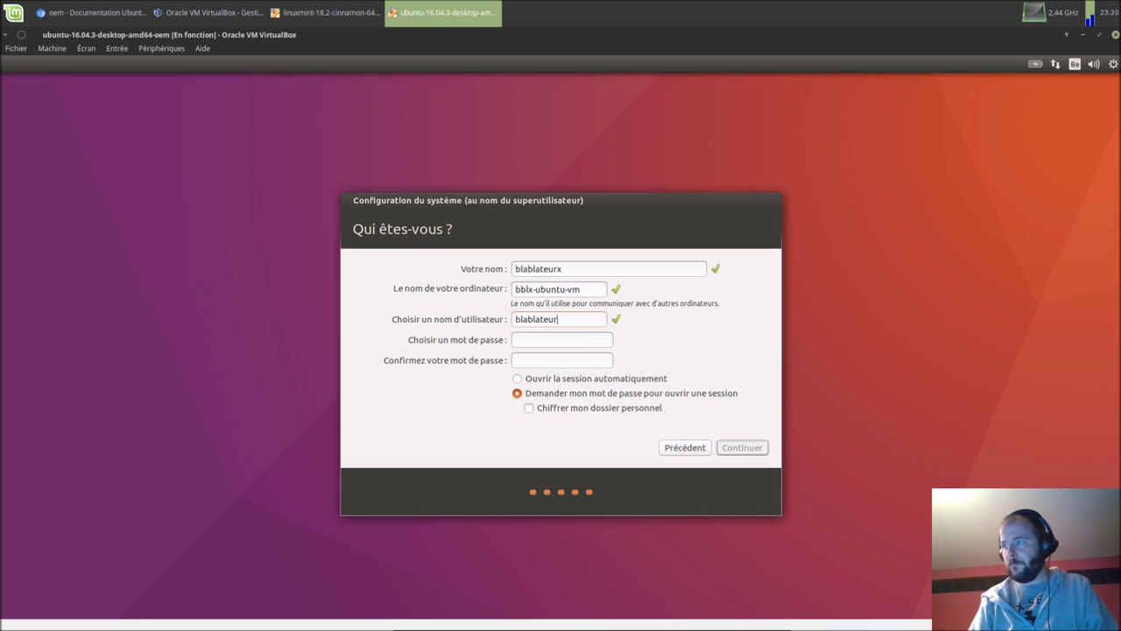
text(bblx)
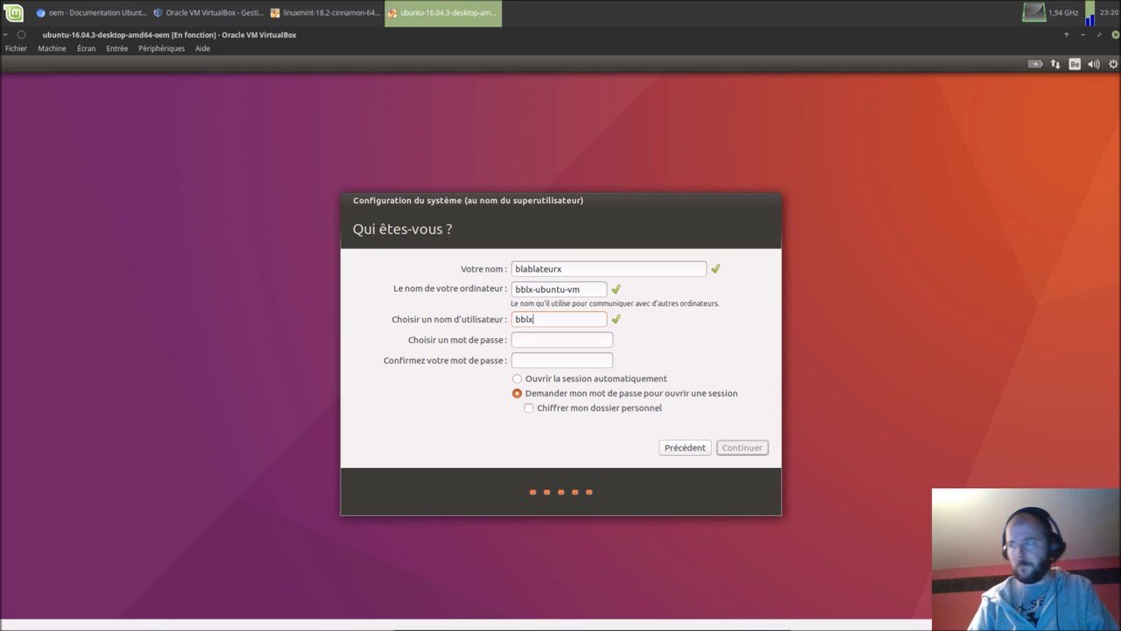
click(603, 343)
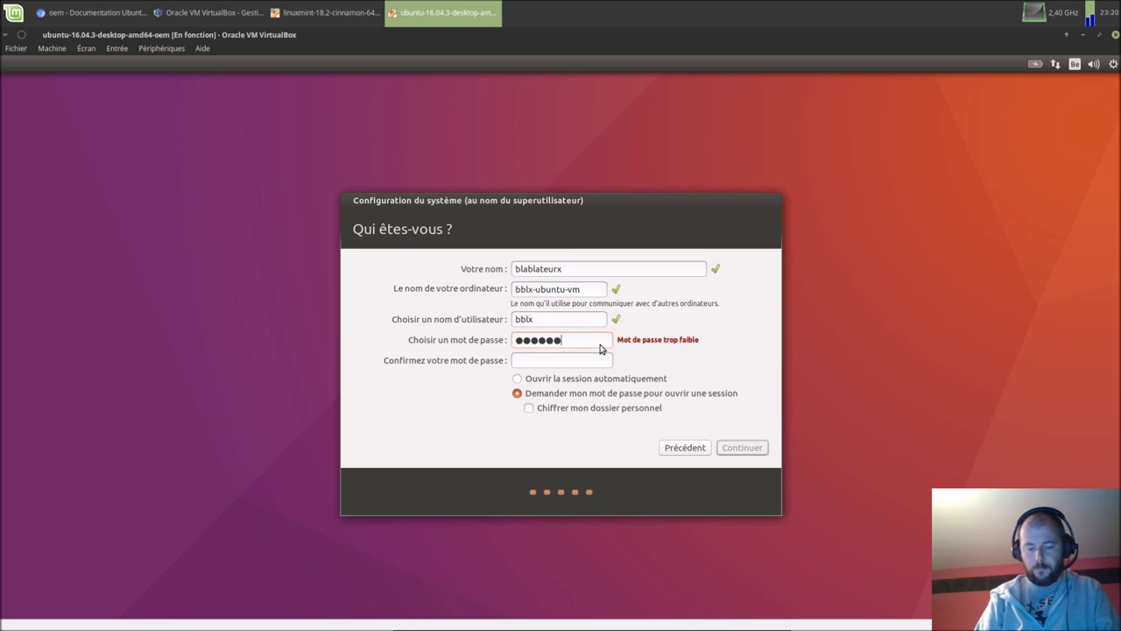
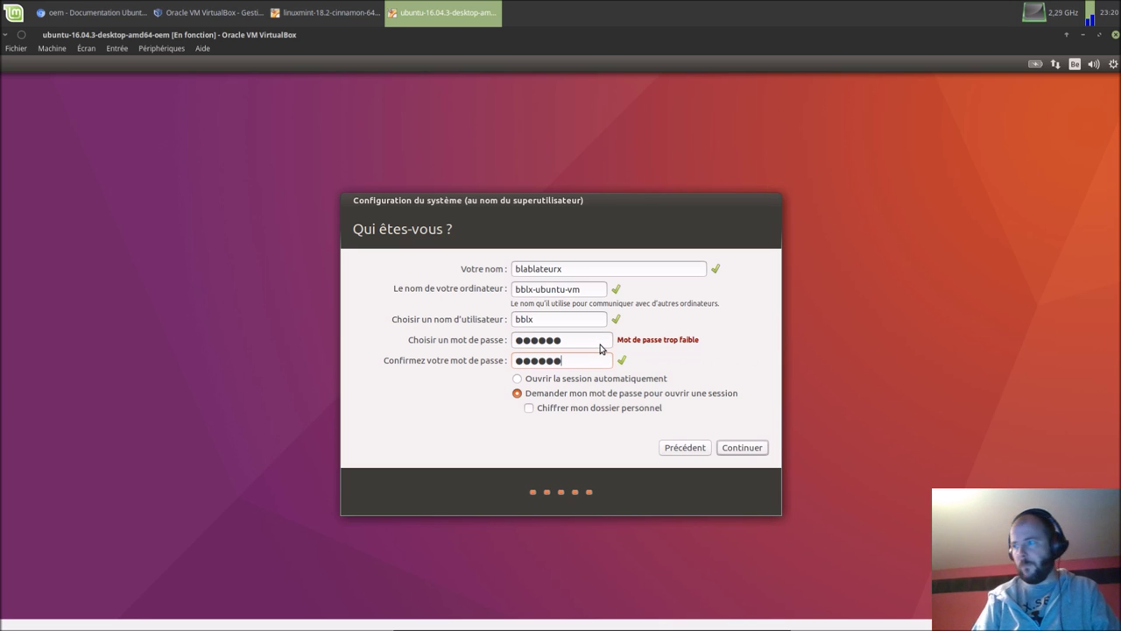
Step: Submit the account details and nudge the setup window higher while configuration runs
click(727, 449)
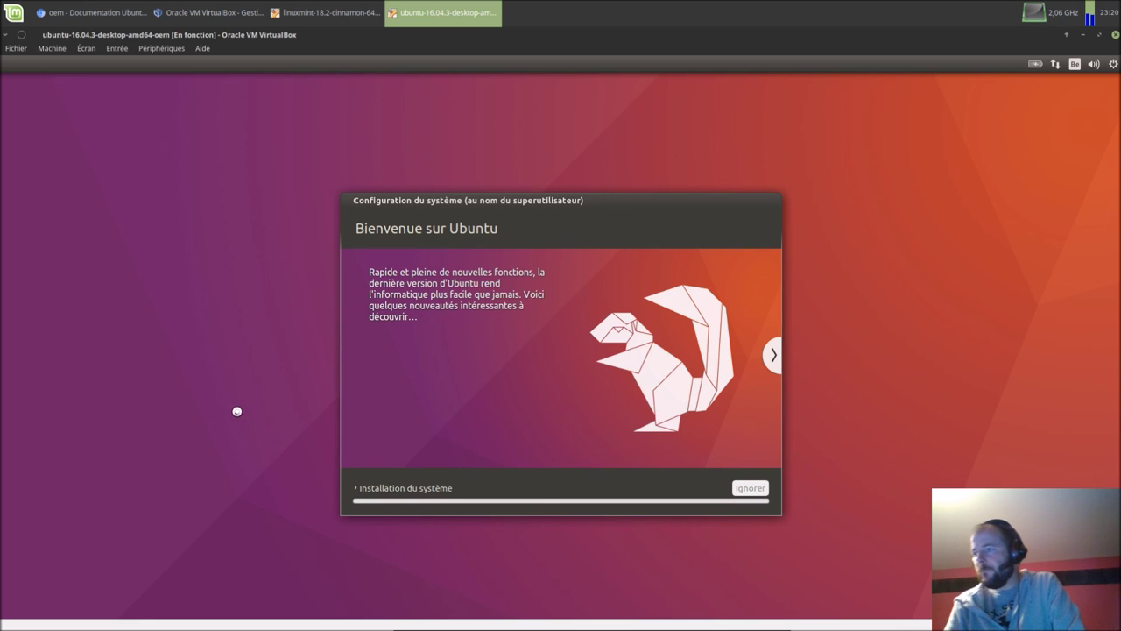
drag(566, 200, 570, 156)
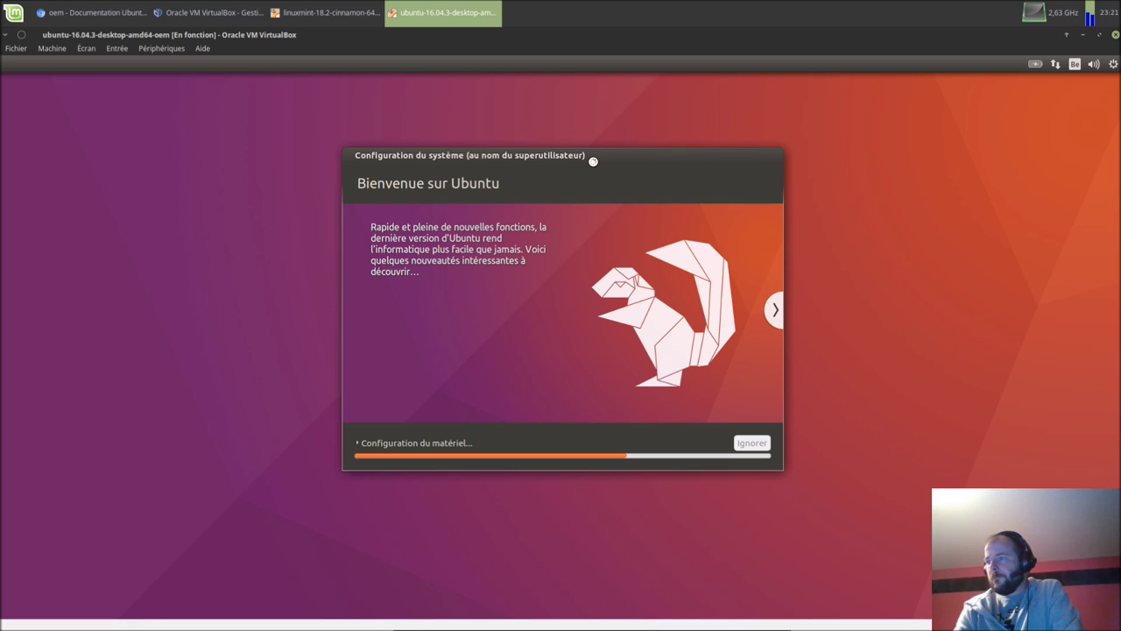
Step: In the Mint guest, close the welcome window, run the shipping tool with the password, and acknowledge the notice
click(344, 24)
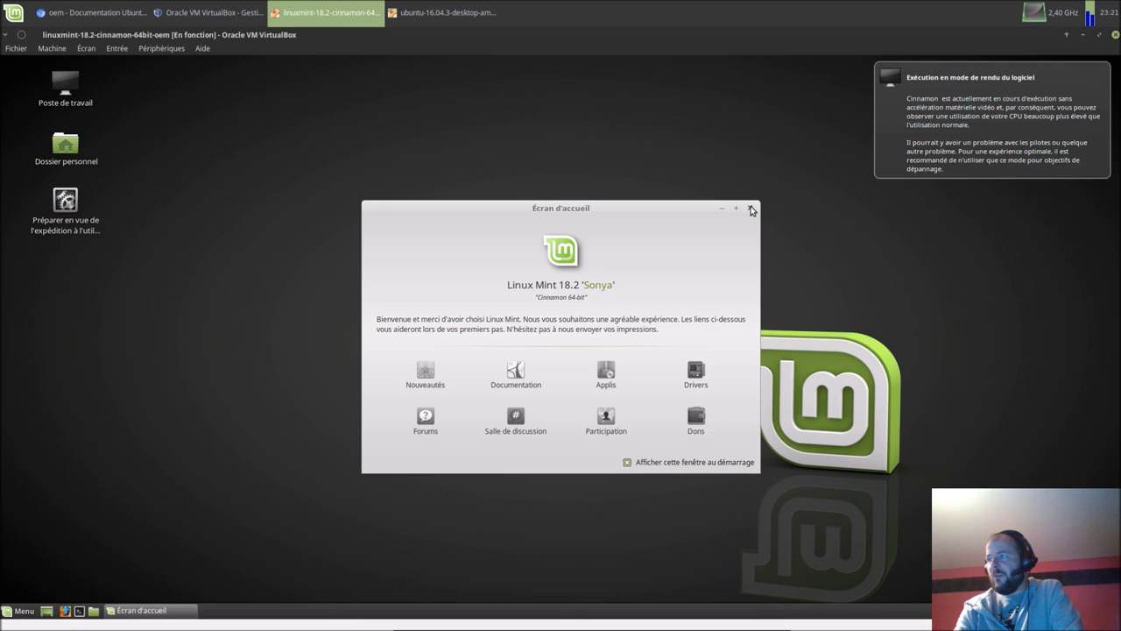
click(751, 209)
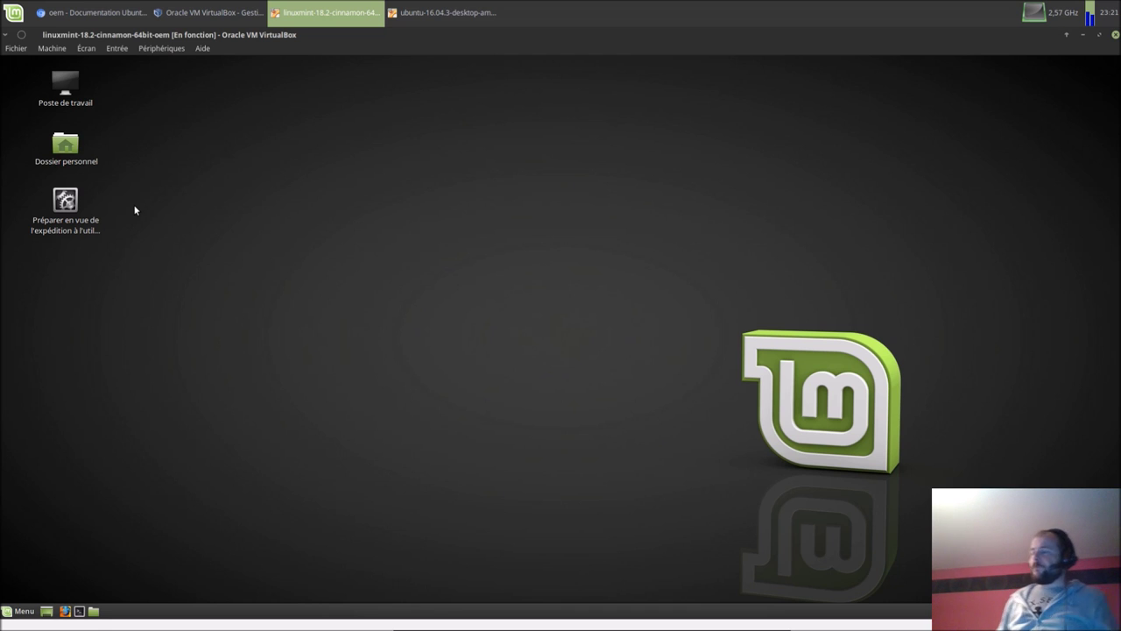
double_click(60, 209)
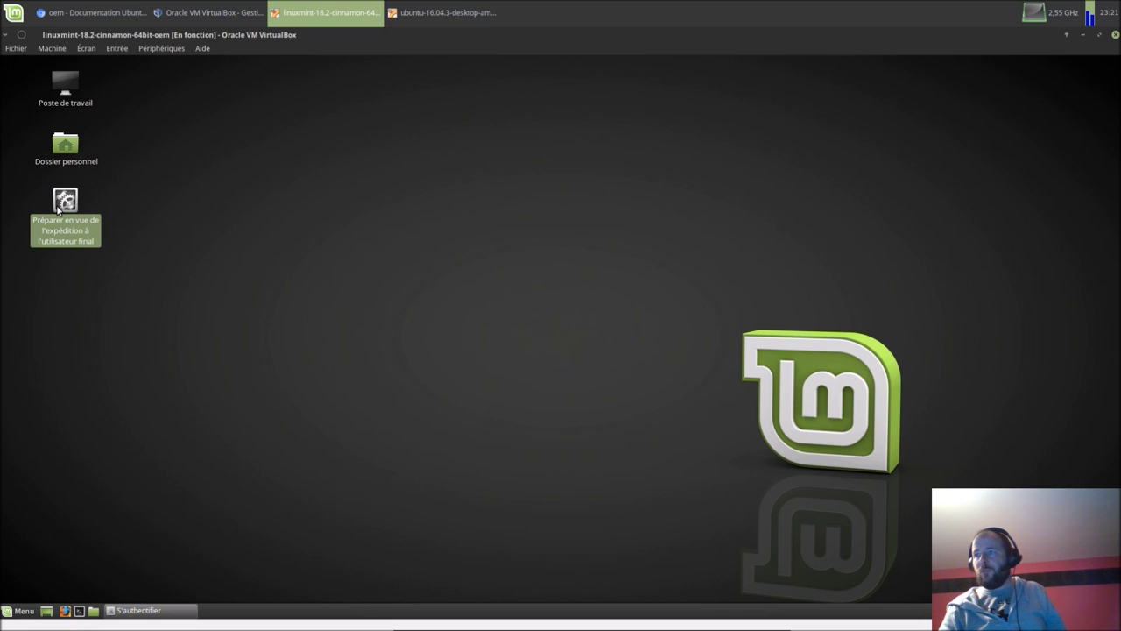
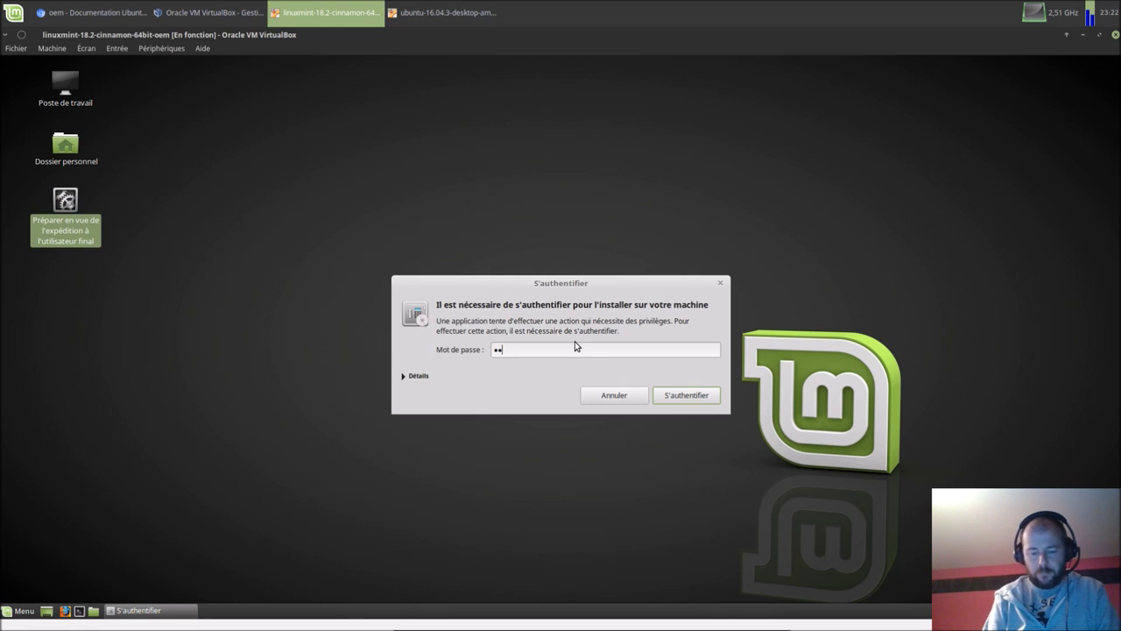
click(672, 395)
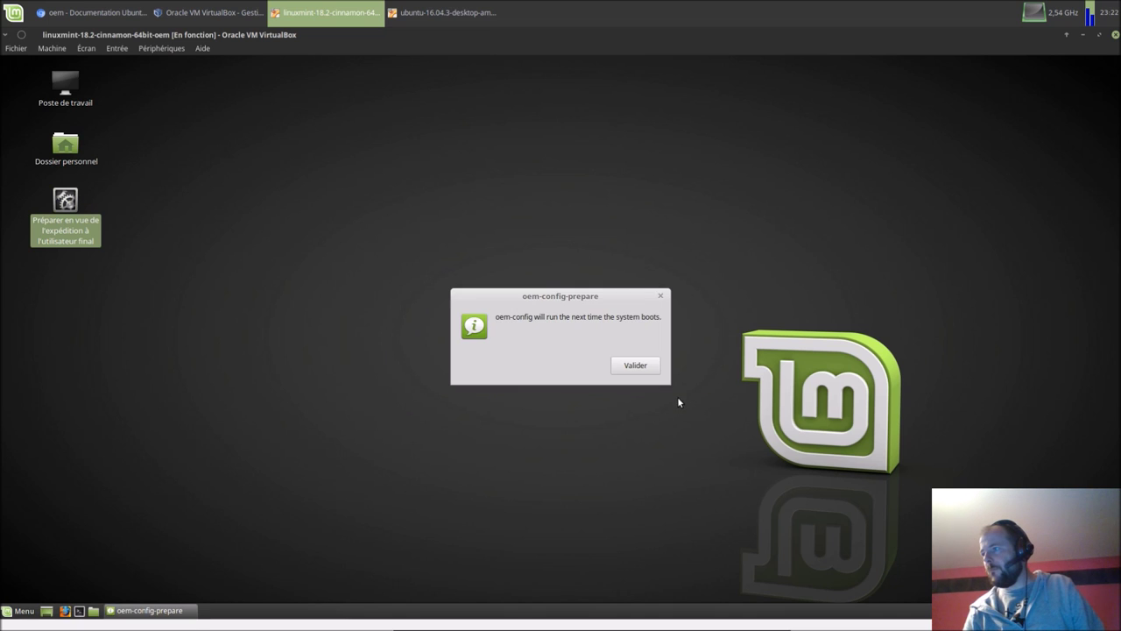
click(636, 365)
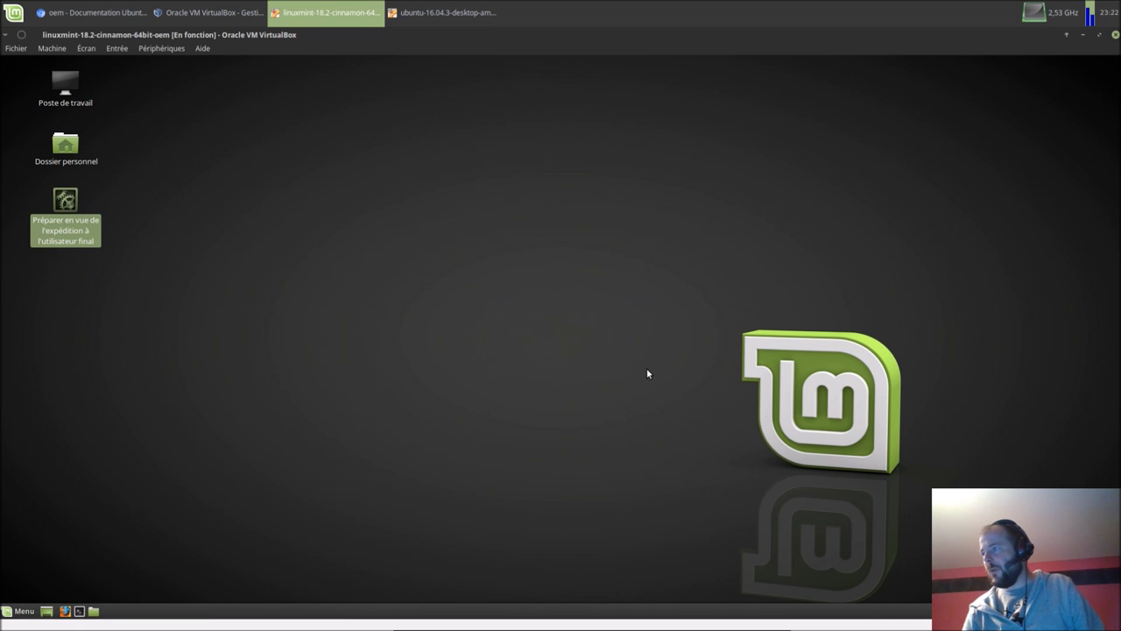
Step: Shut down the Linux Mint OEM guest from its Menu > Quitter > Éteindre
click(29, 612)
click(25, 547)
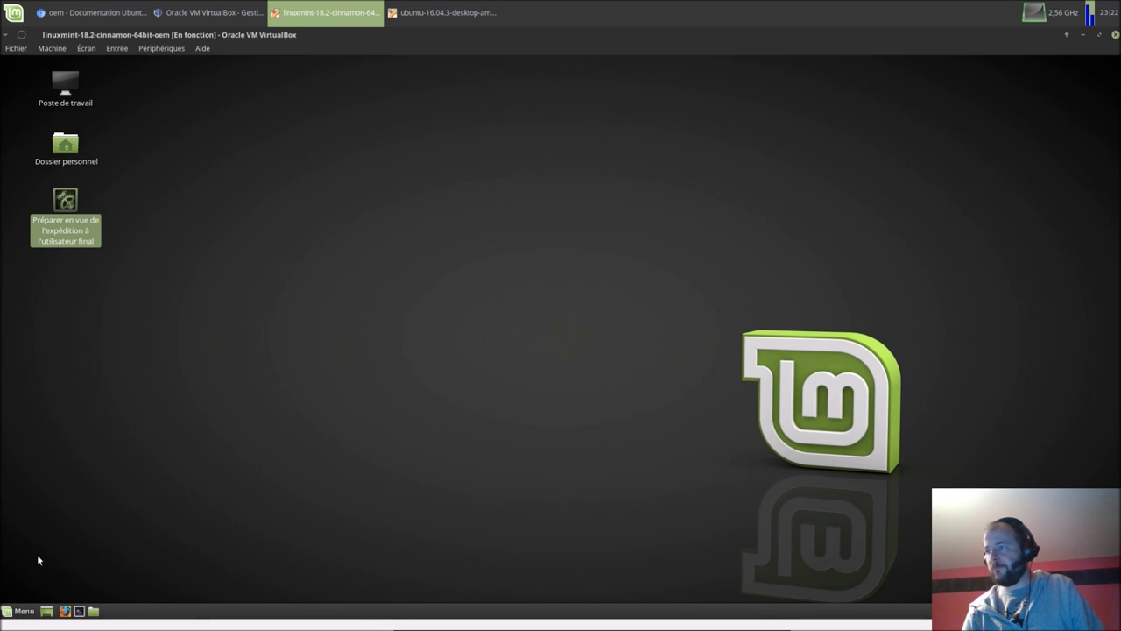
click(714, 361)
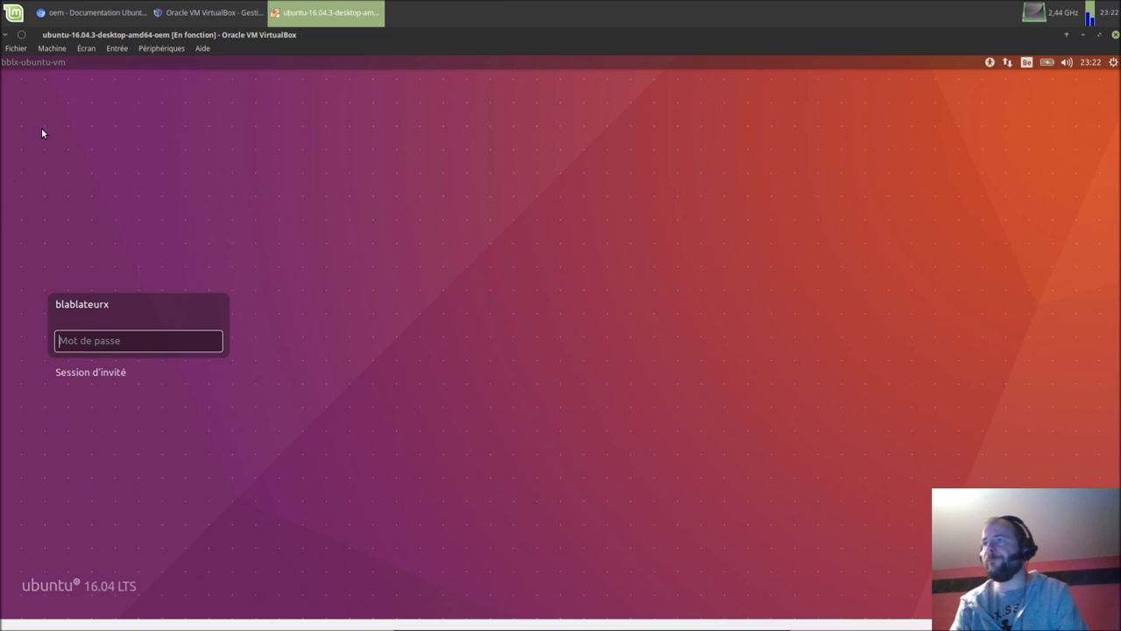
Step: Start linuxmint-18.2-cinnamon-64bit-oem again from VirtualBox Manager and return to the Ubuntu VM window
click(208, 12)
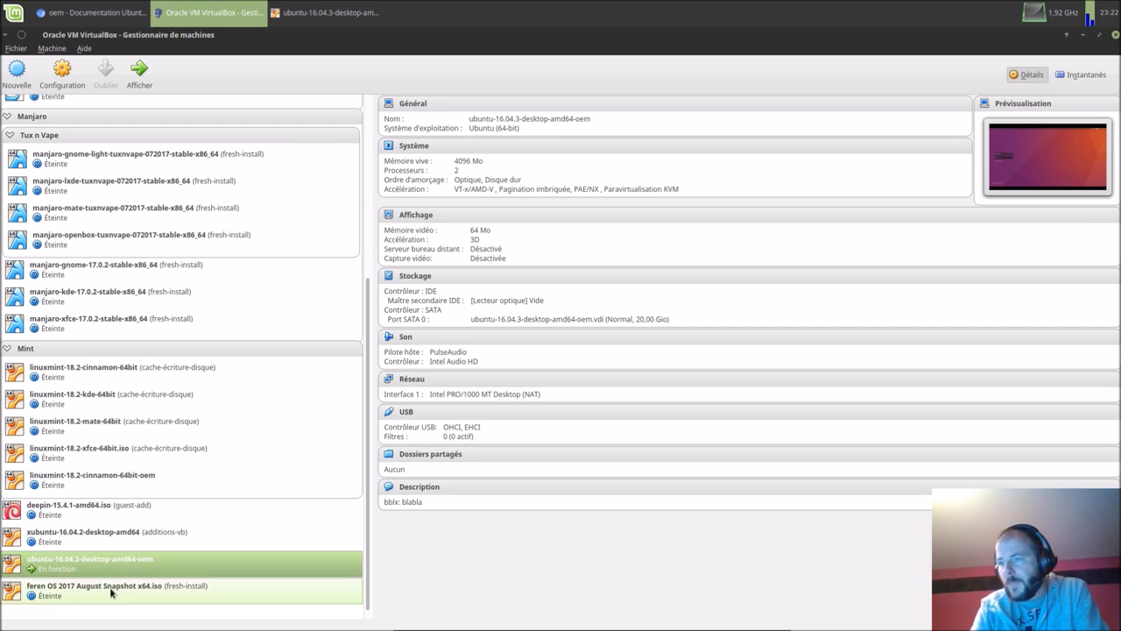
click(118, 482)
click(153, 80)
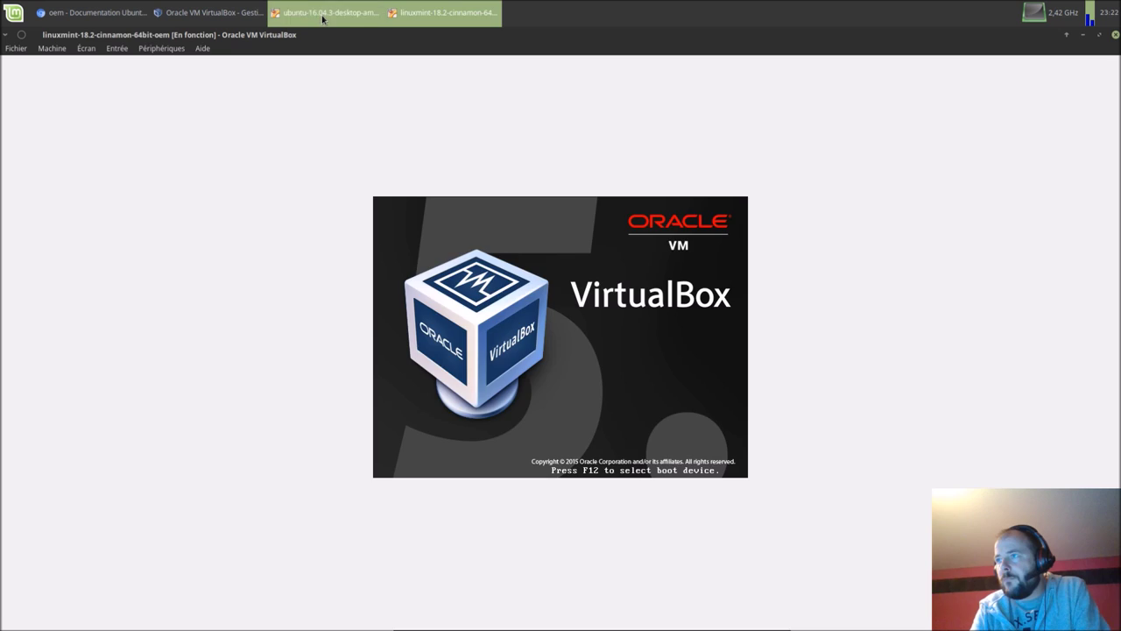
click(323, 15)
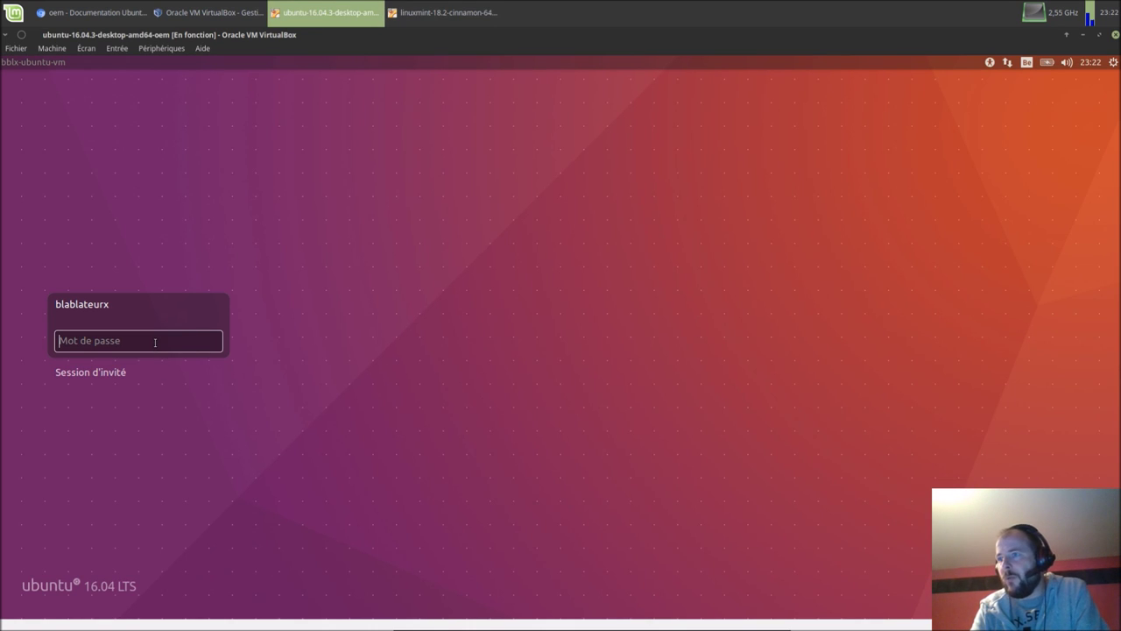
Step: Log in to the Ubuntu guest with the new user's password, then shut it down via Éteindre
text(******)
key(Return)
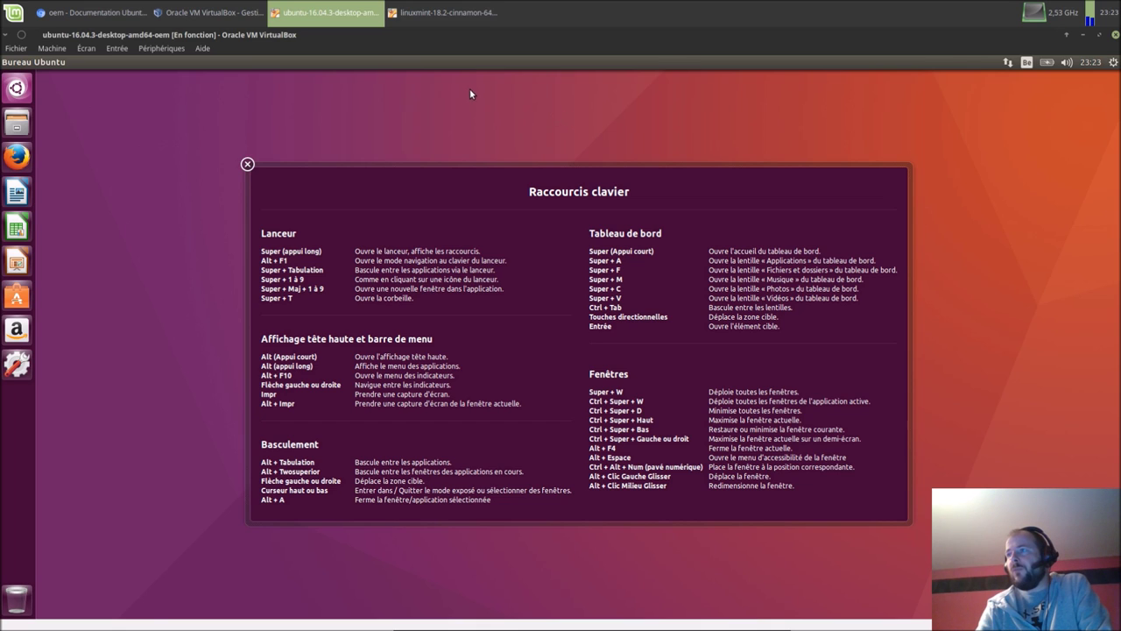
click(1114, 63)
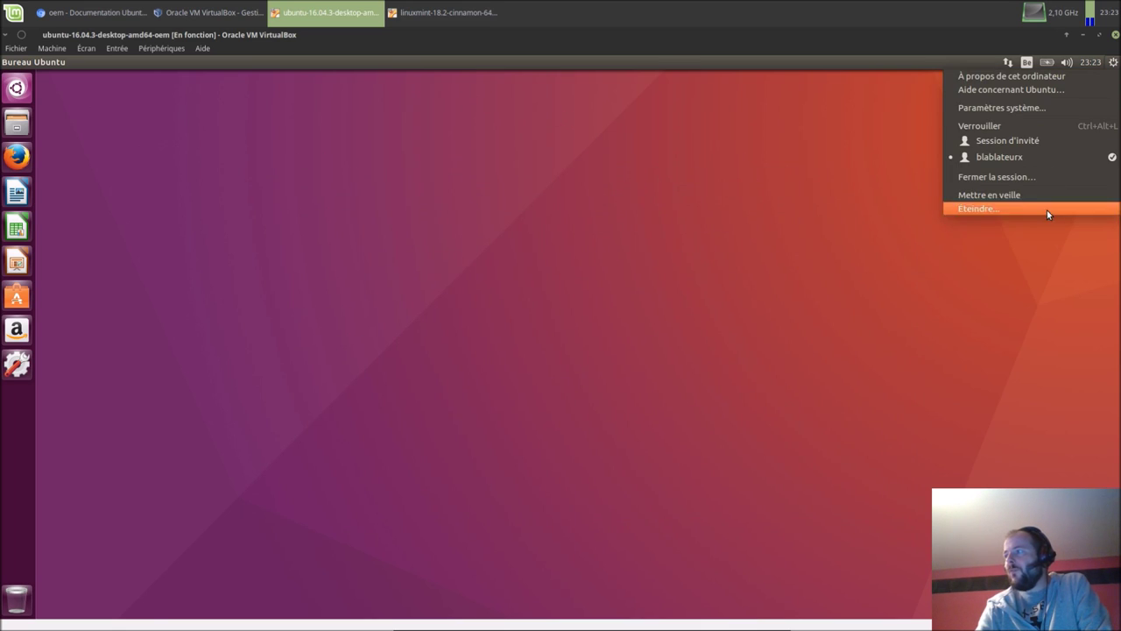
click(1047, 209)
click(591, 372)
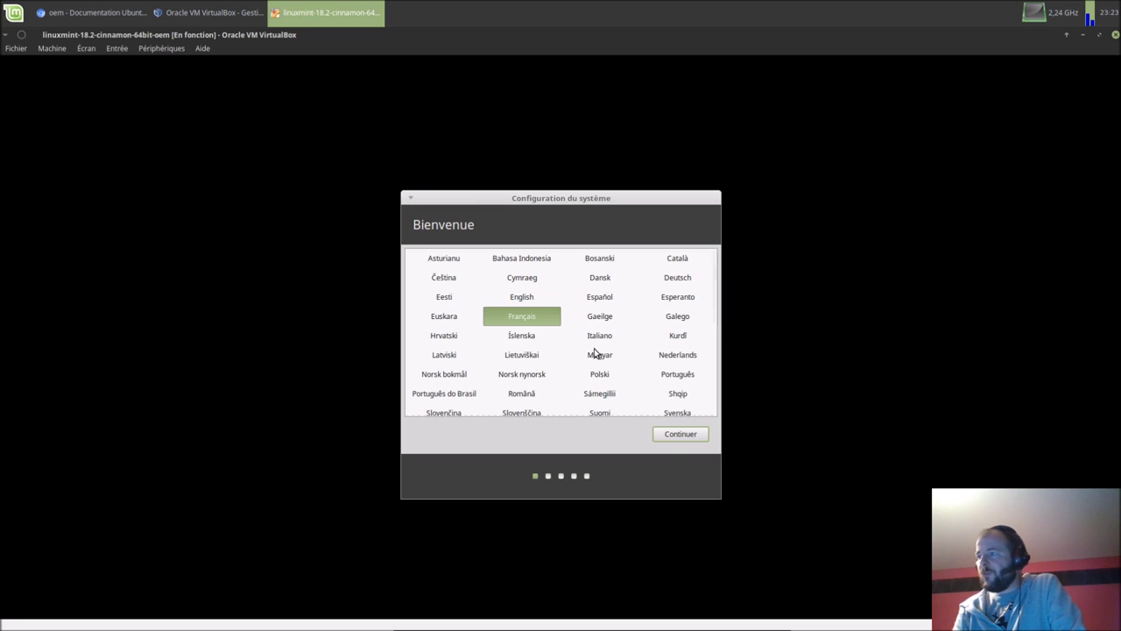
Step: Accept French as the language and the Belgian keyboard layout
click(666, 434)
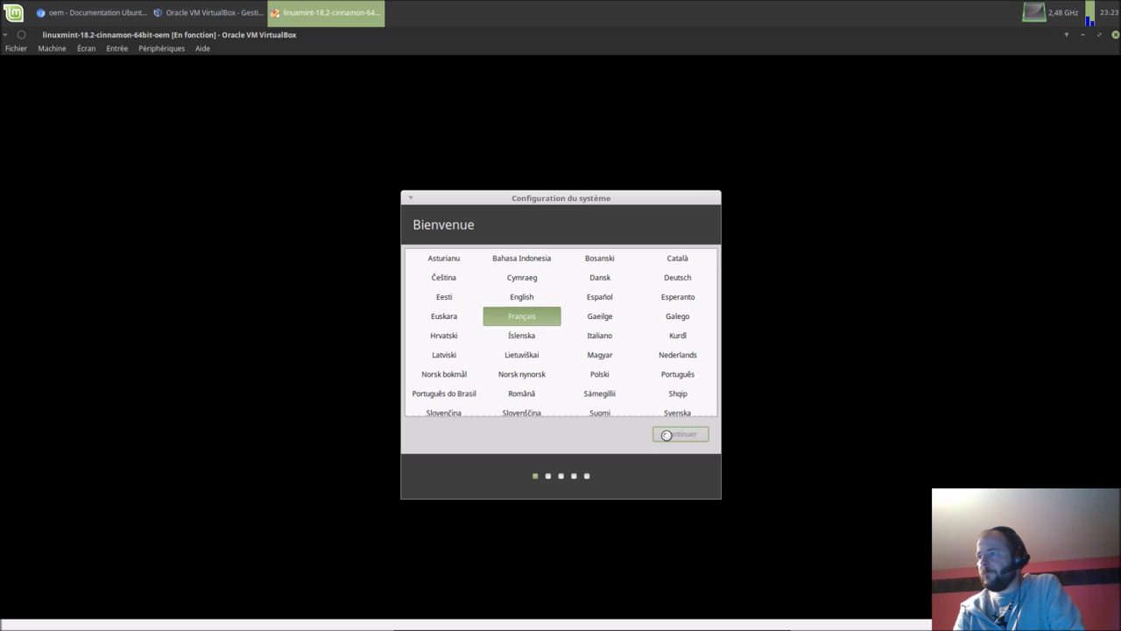
click(675, 438)
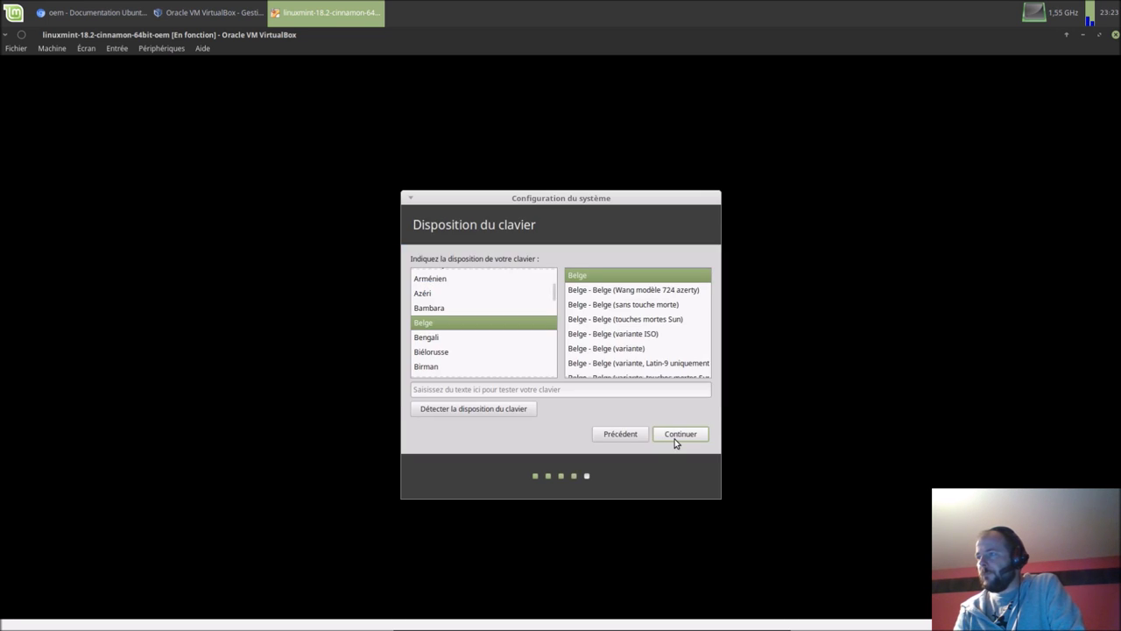
click(674, 436)
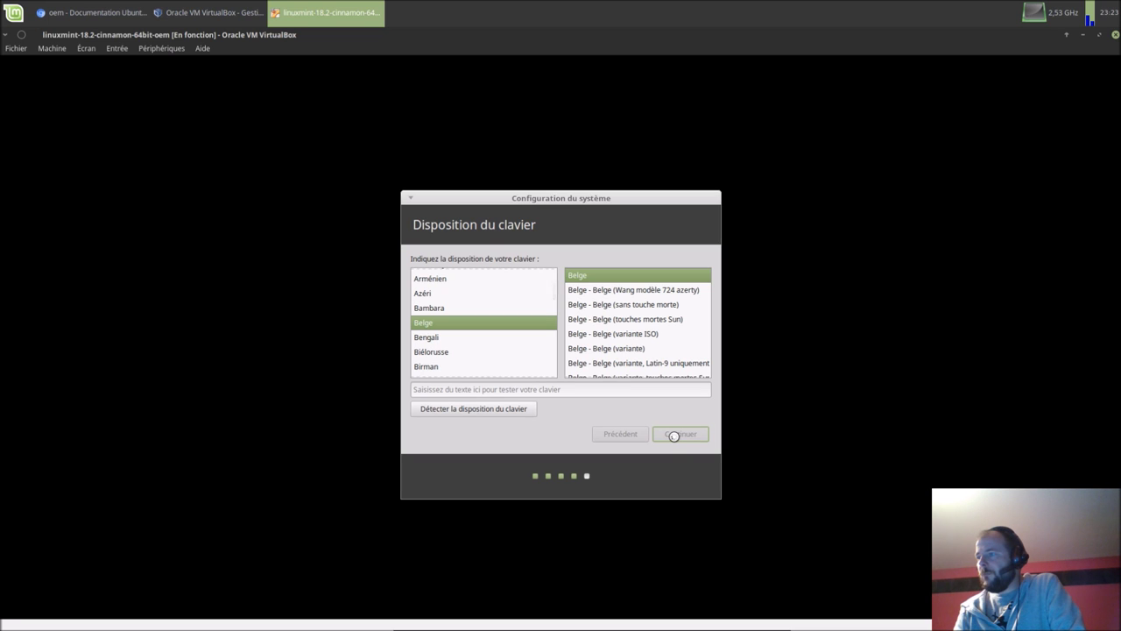
Step: Enter the user's name, computer name bblx-mint-vm, a username and password, then continue
text(blablateurx)
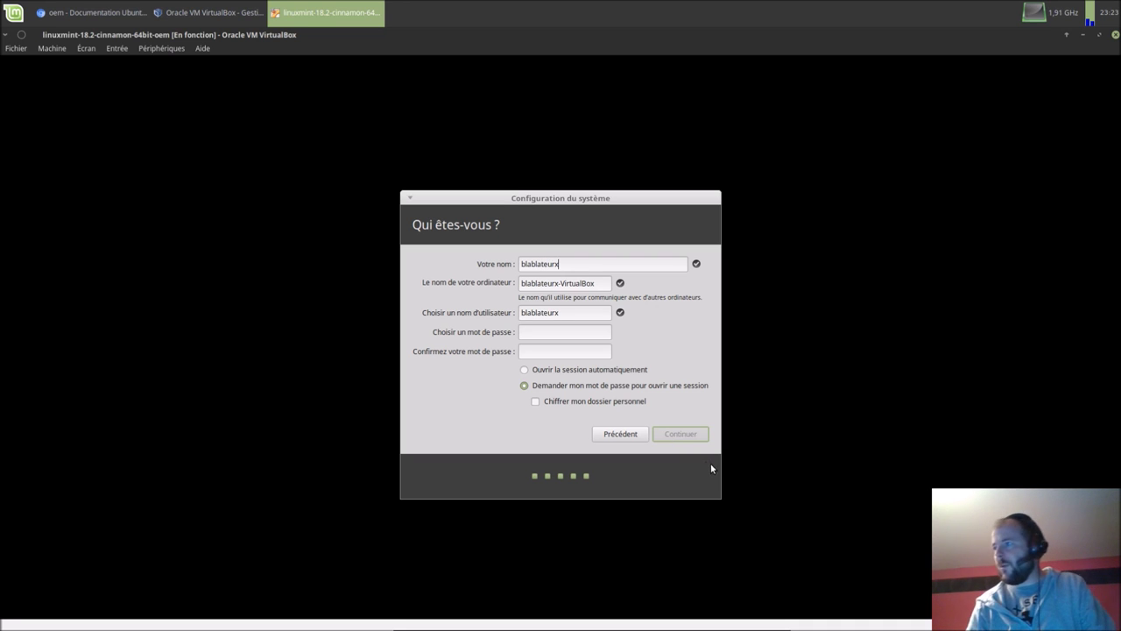
click(605, 284)
key(BackSpace)
key(BackSpace)
key(BackSpace)
key(BackSpace)
key(BackSpace)
key(BackSpace)
key(BackSpace)
key(BackSpace)
key(BackSpace)
key(BackSpace)
key(BackSpace)
key(BackSpace)
key(BackSpace)
key(BackSpace)
key(BackSpace)
key(BackSpace)
key(BackSpace)
key(BackSpace)
key(BackSpace)
key(BackSpace)
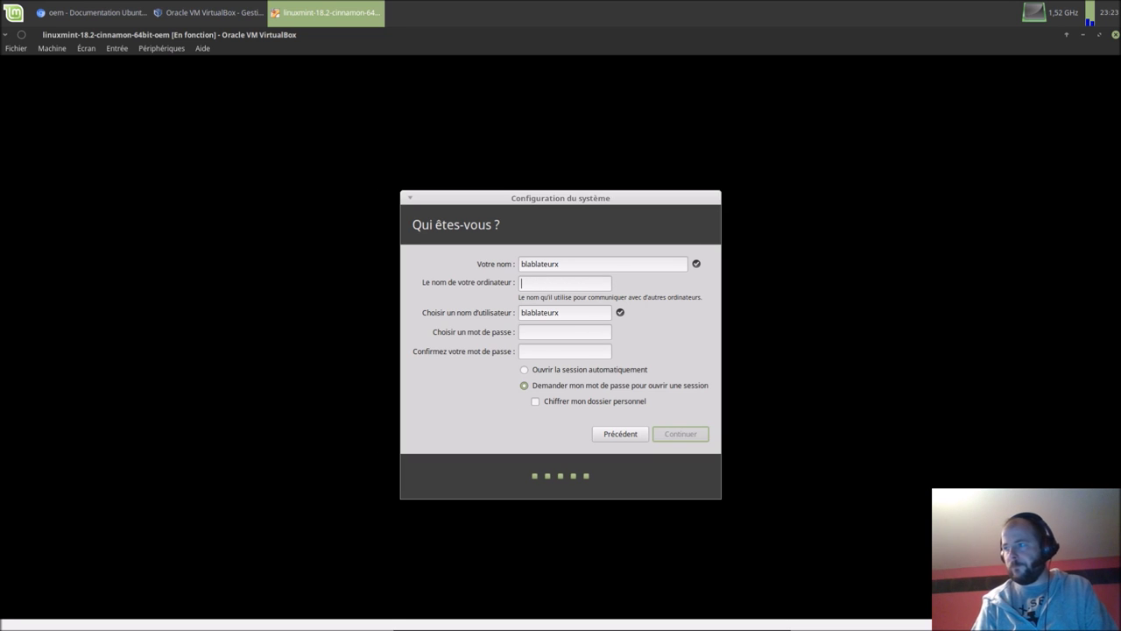
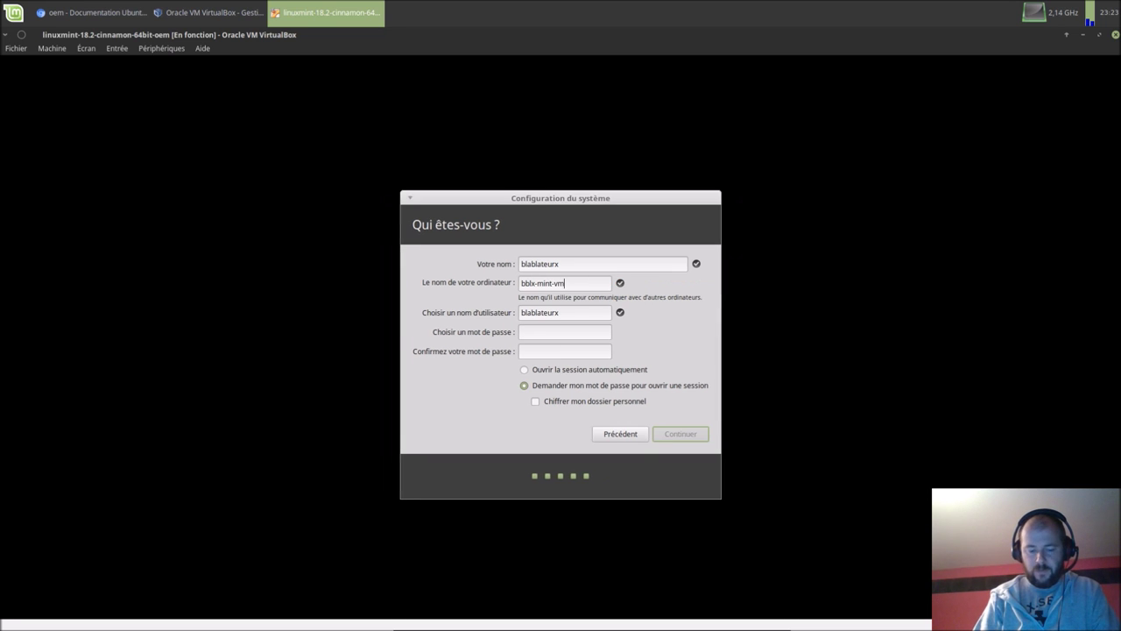
key(Tab)
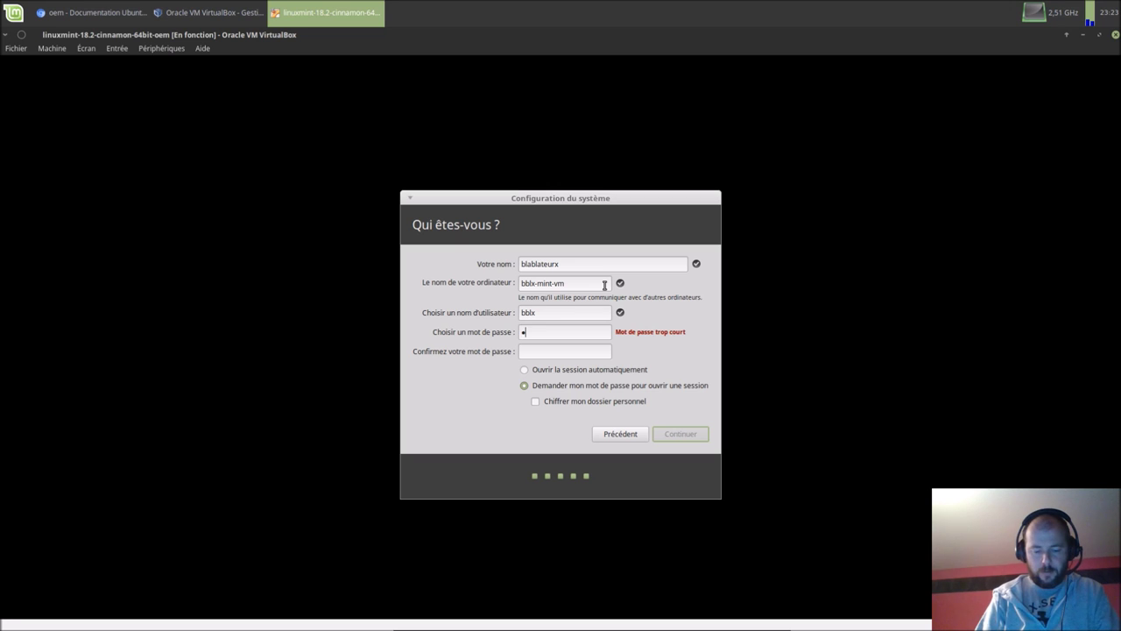
key(Tab)
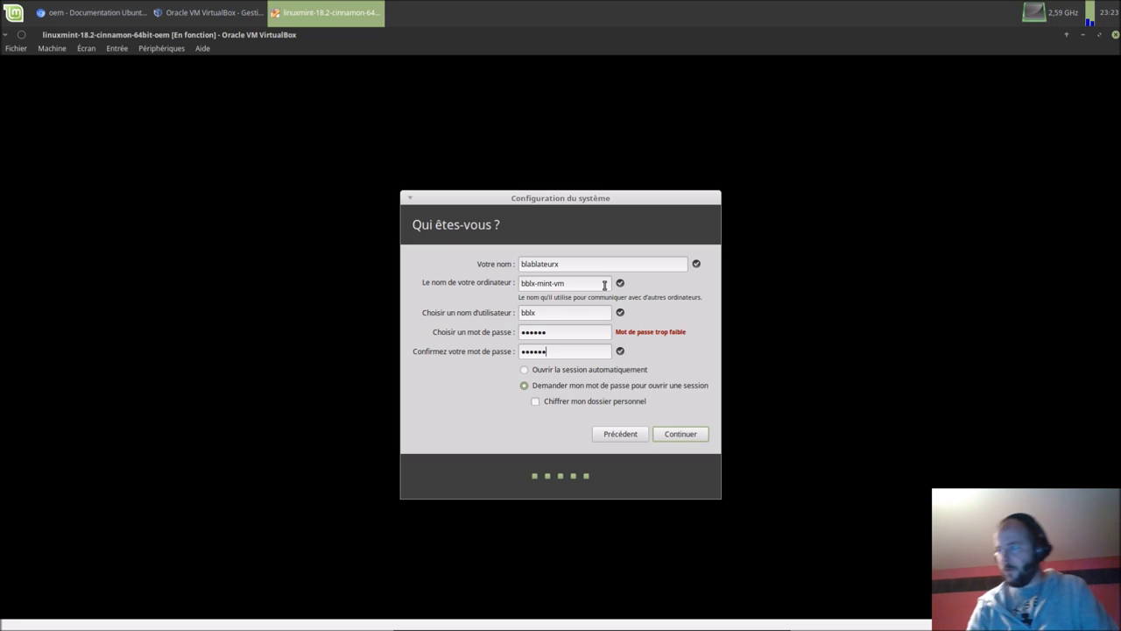
click(680, 434)
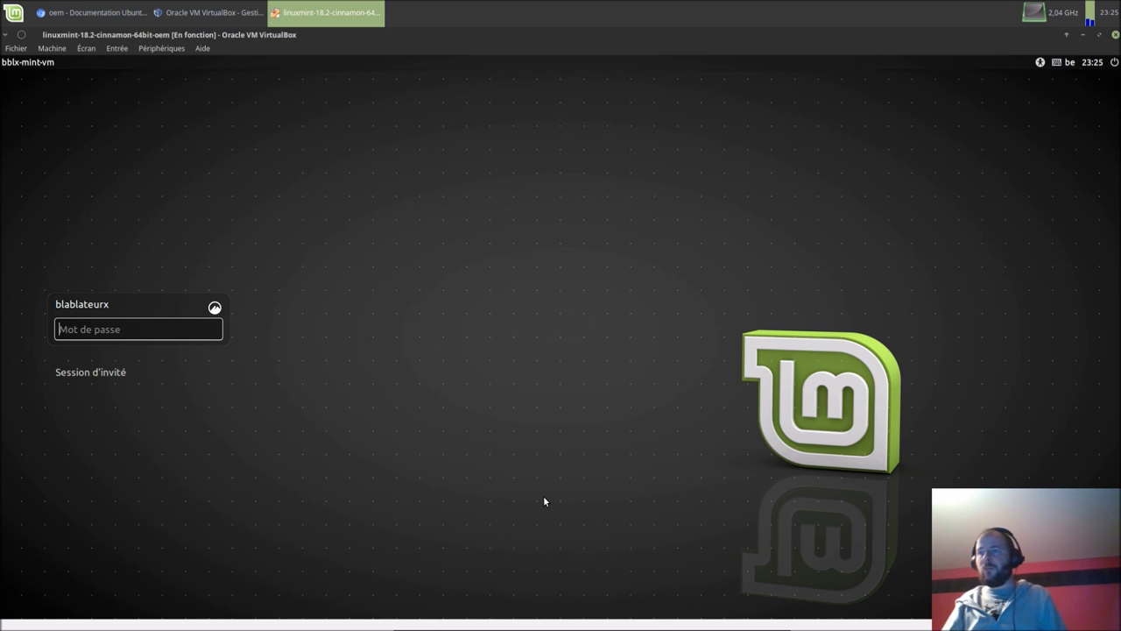
Step: Enter the new user's password in Mot de passe to log in to Linux Mint
text(***)
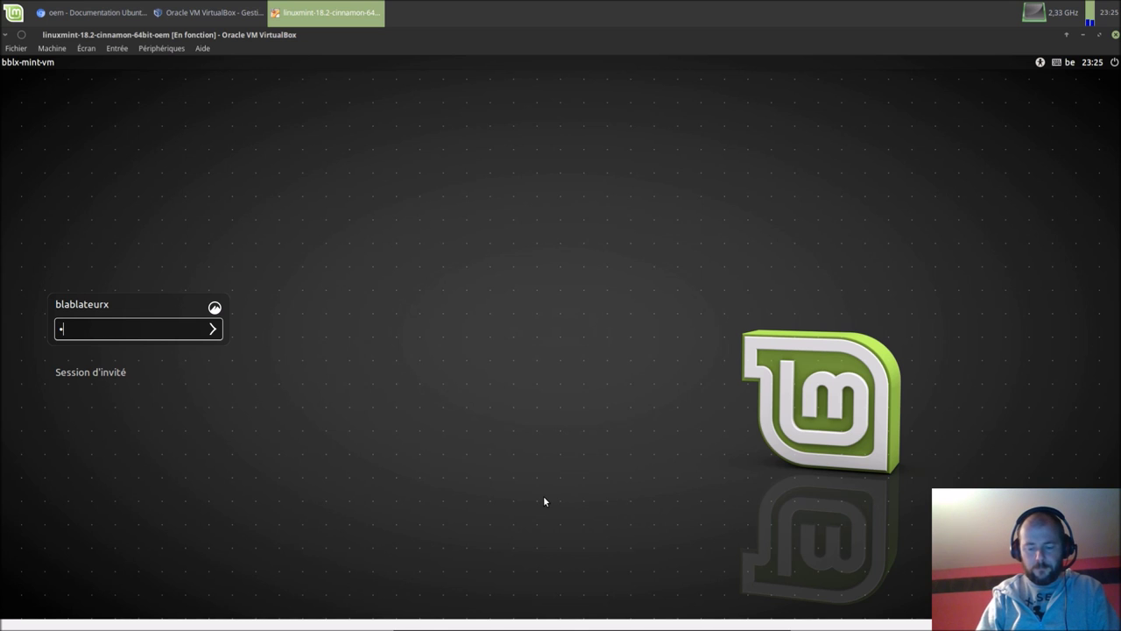
text(***)
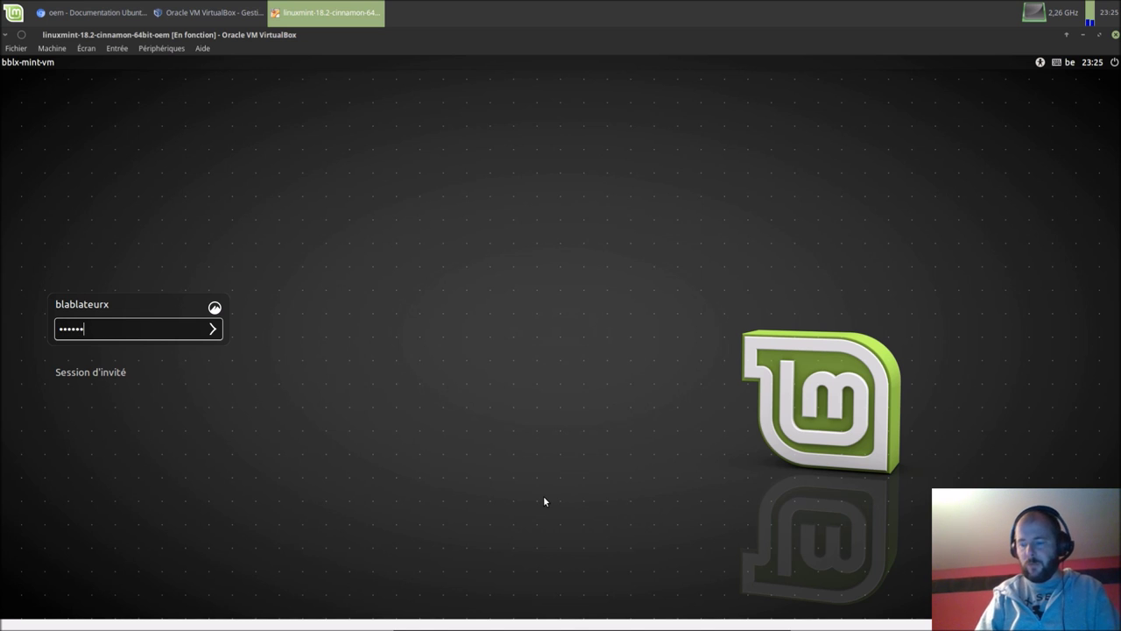
key(Return)
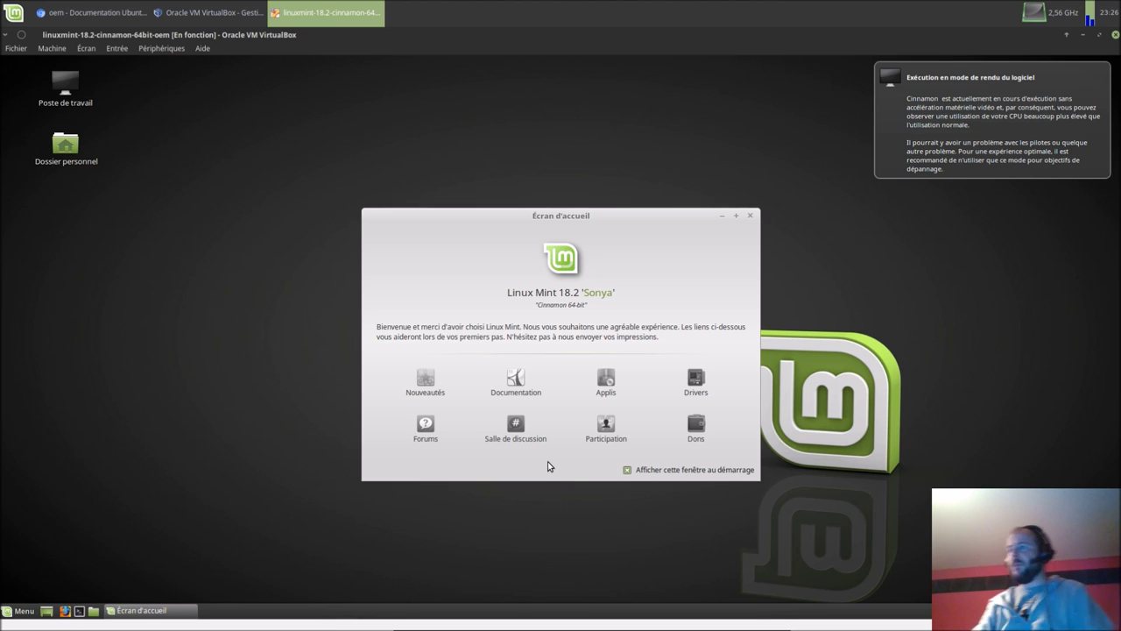
Step: Dismiss the rendering notice, shut down the Mint guest, then close VirtualBox Manager and Chromium
click(982, 254)
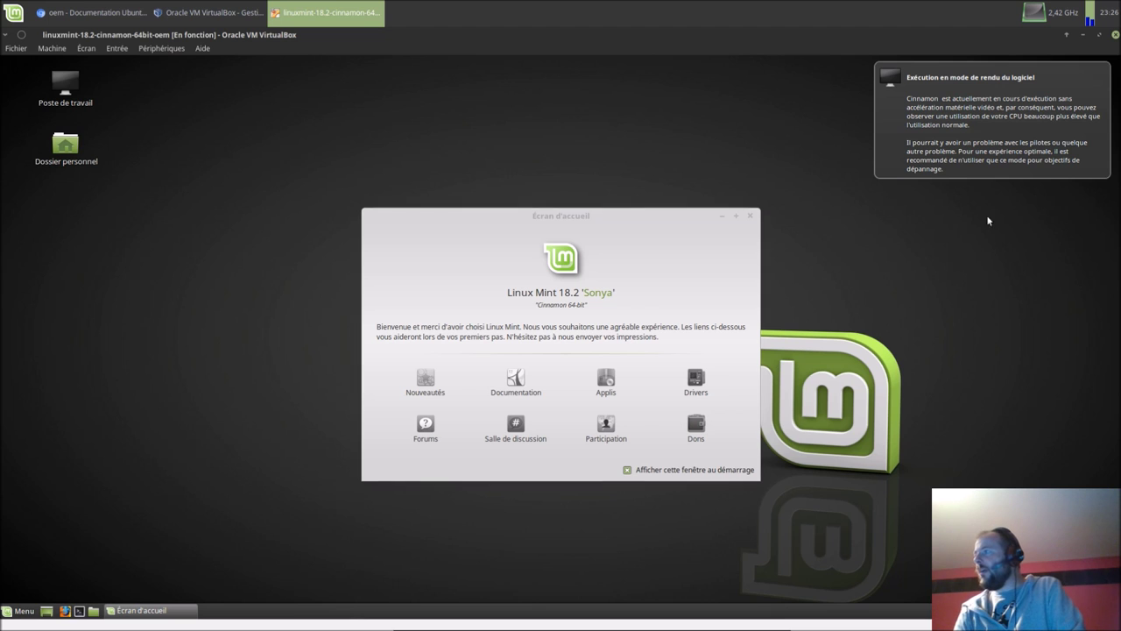
click(1041, 106)
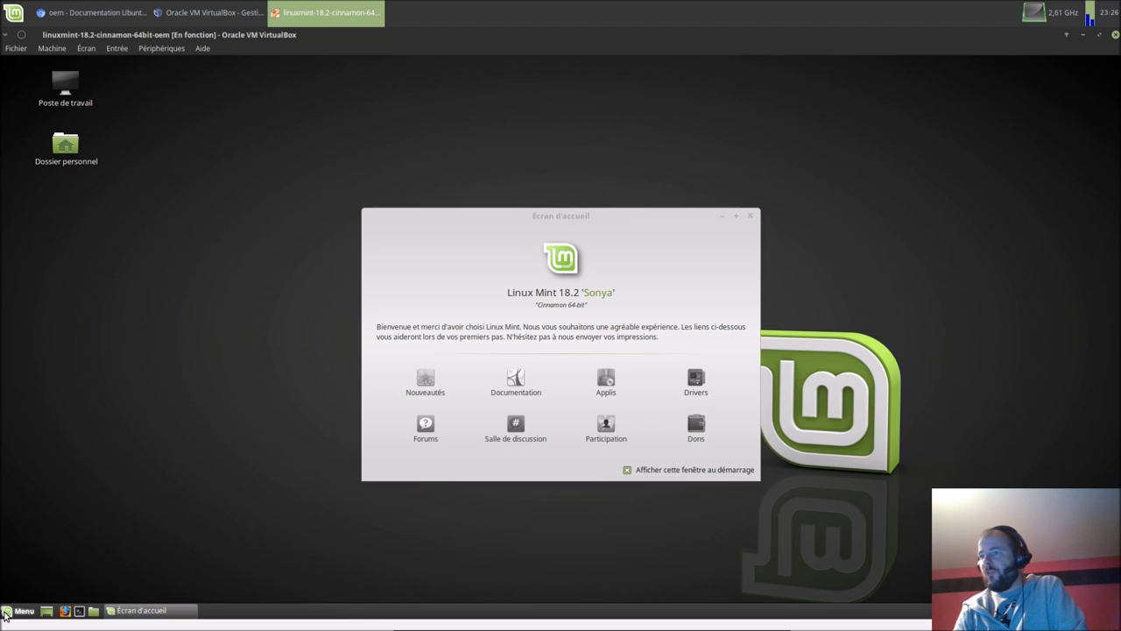
click(6, 612)
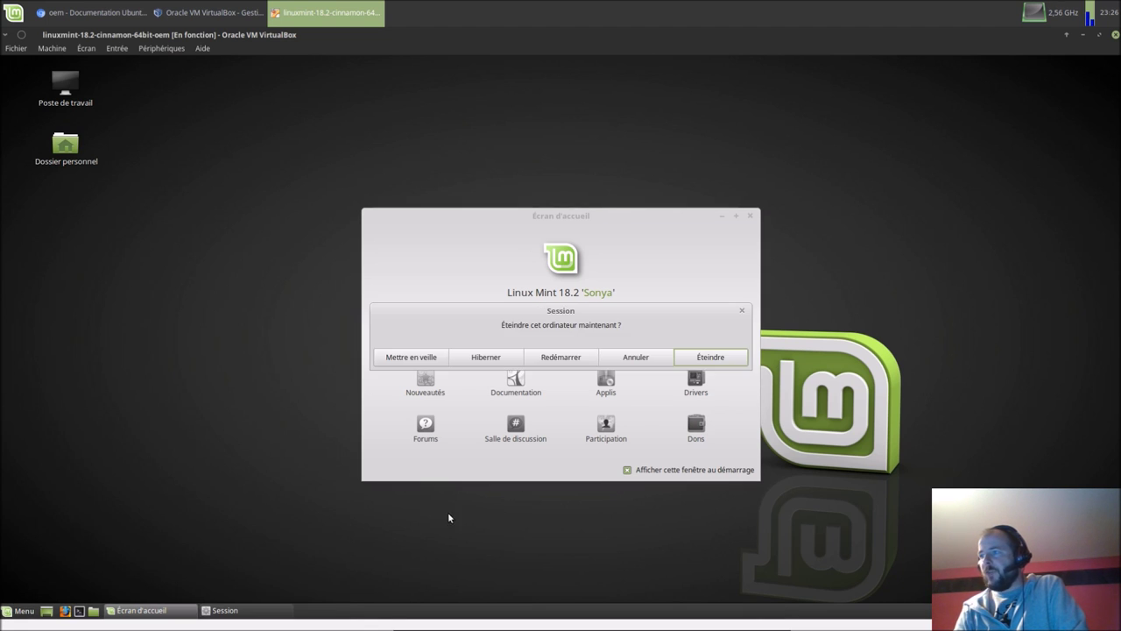
click(719, 360)
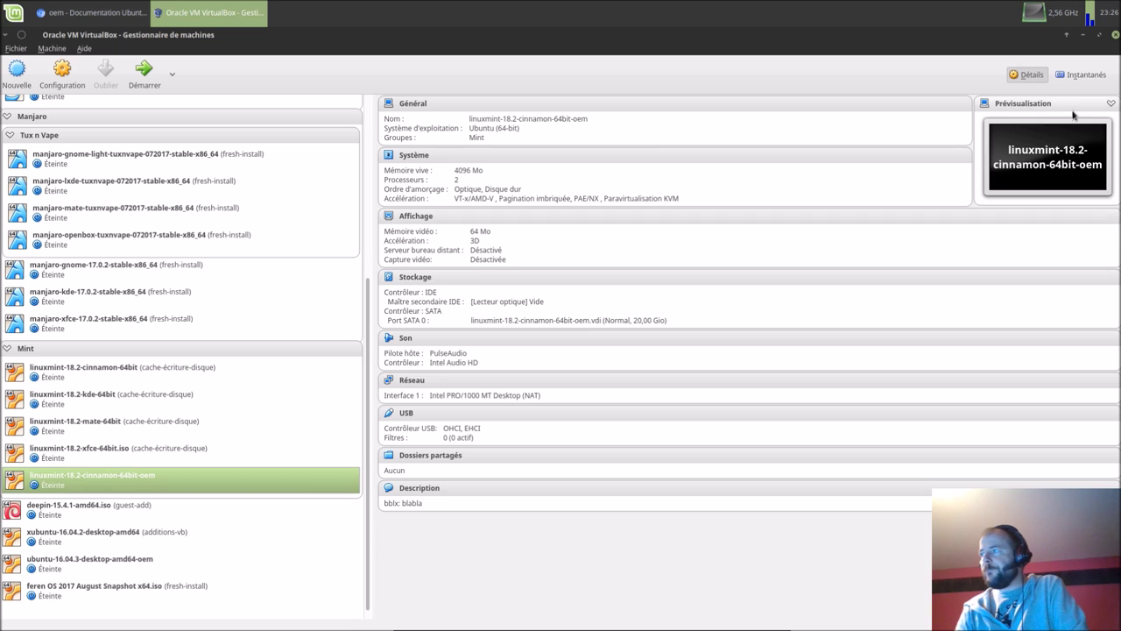
click(1115, 37)
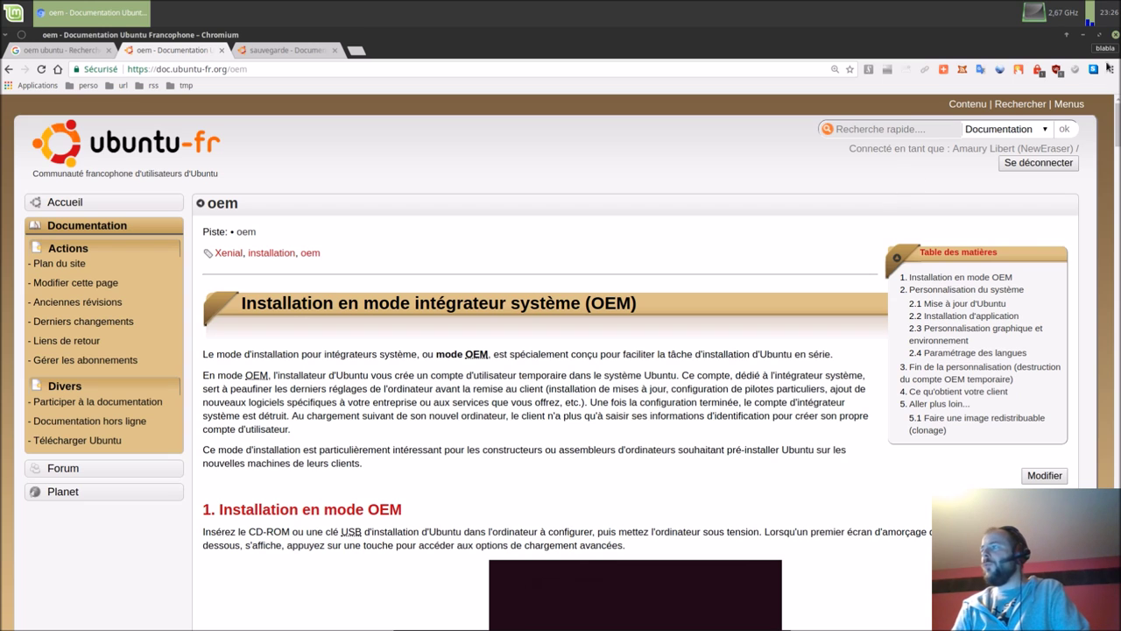
click(1114, 37)
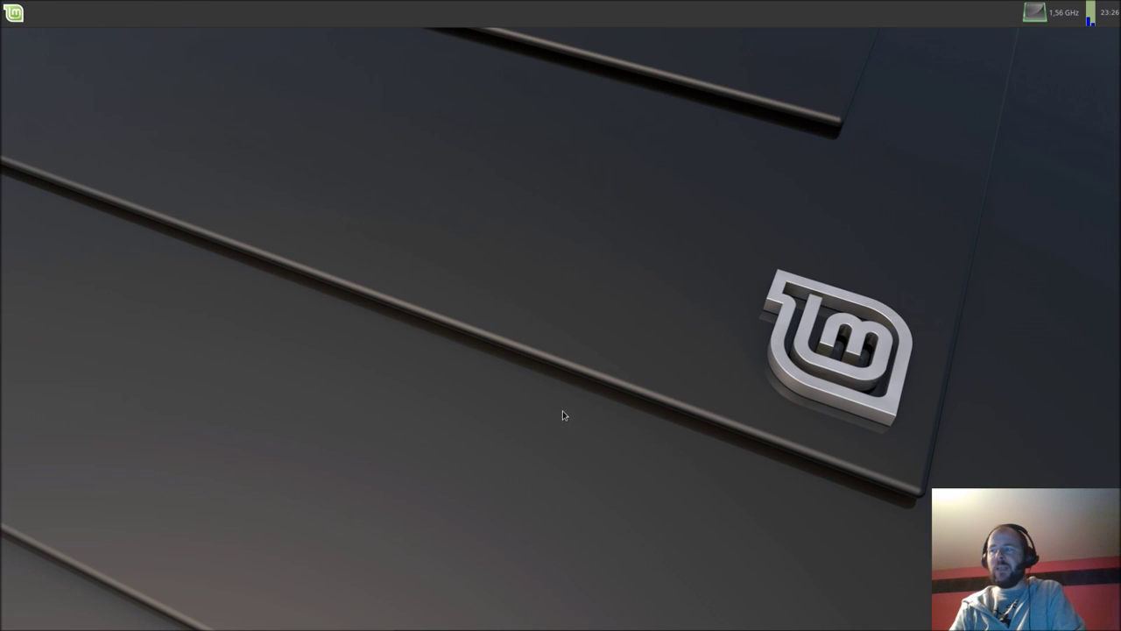